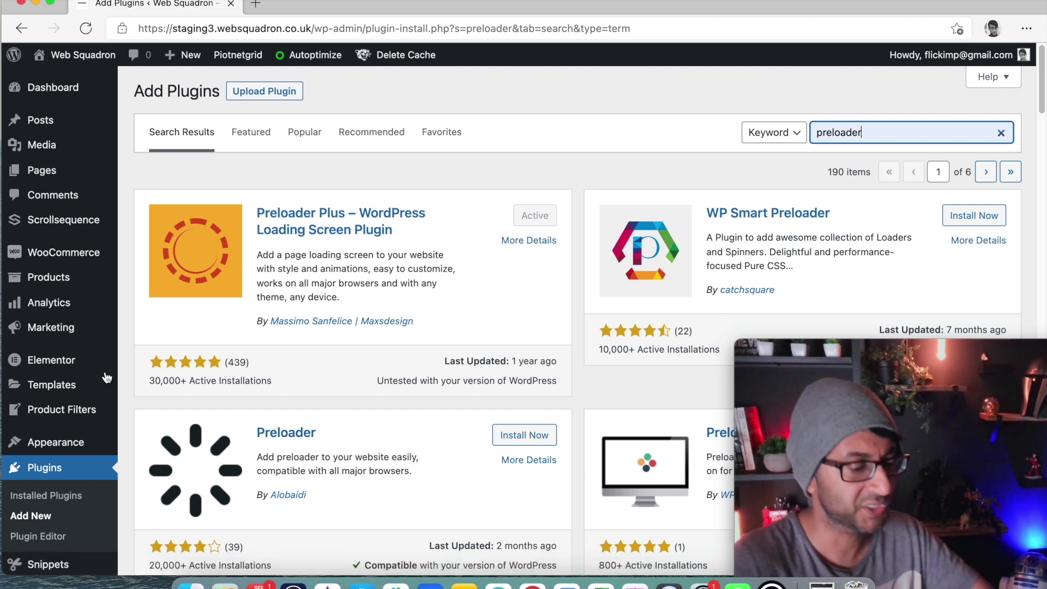
Step: Open the Preloader Plus getting-started page and scroll through its videos
scroll(106, 378, "down", 5)
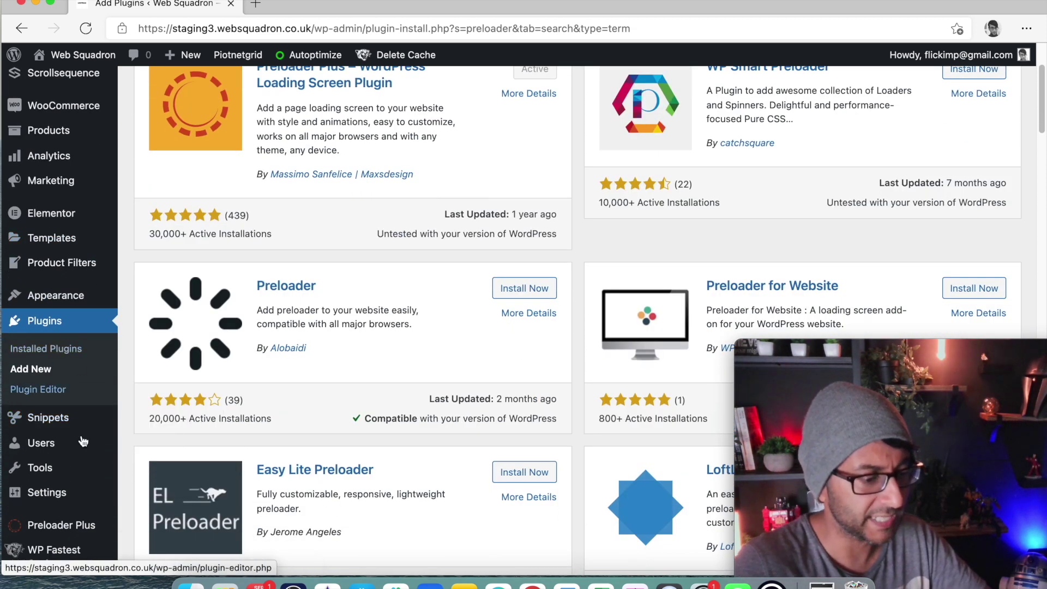
scroll(81, 464, "down", 2)
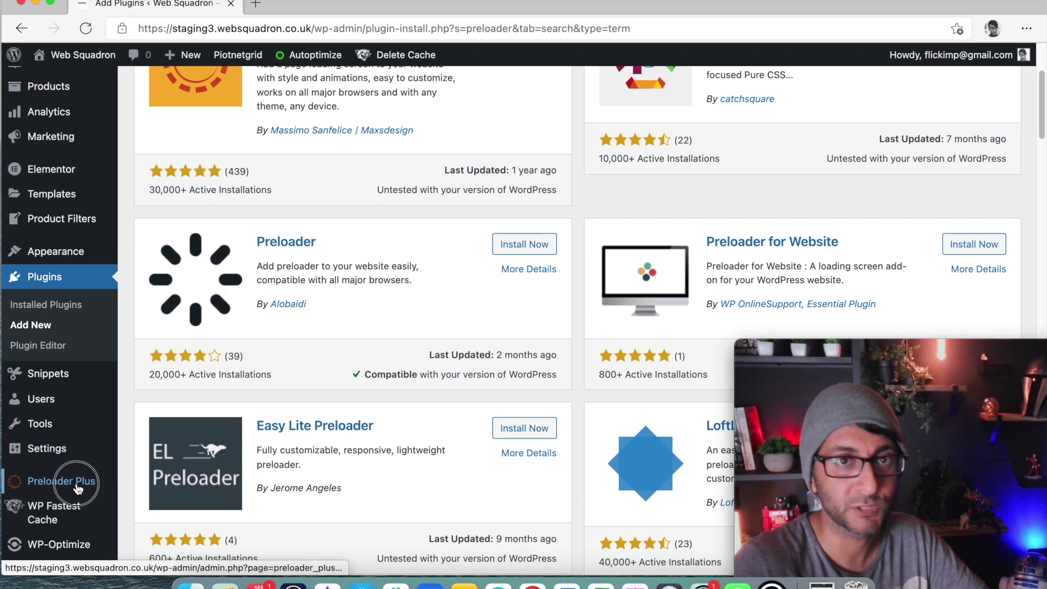
left_click(78, 487)
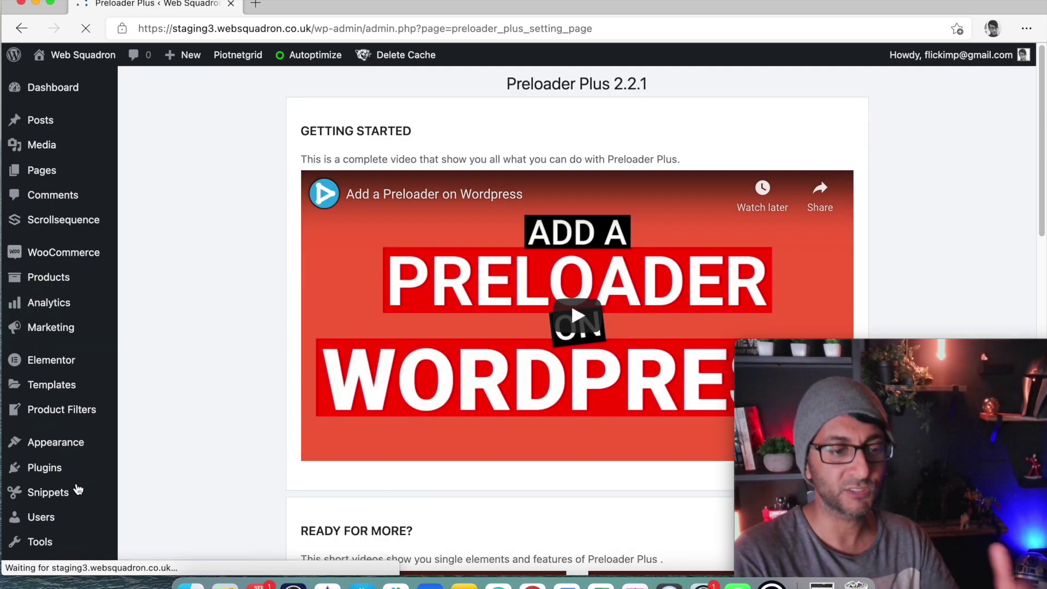
scroll(450, 496, "down", 4)
scroll(450, 496, "down", 5)
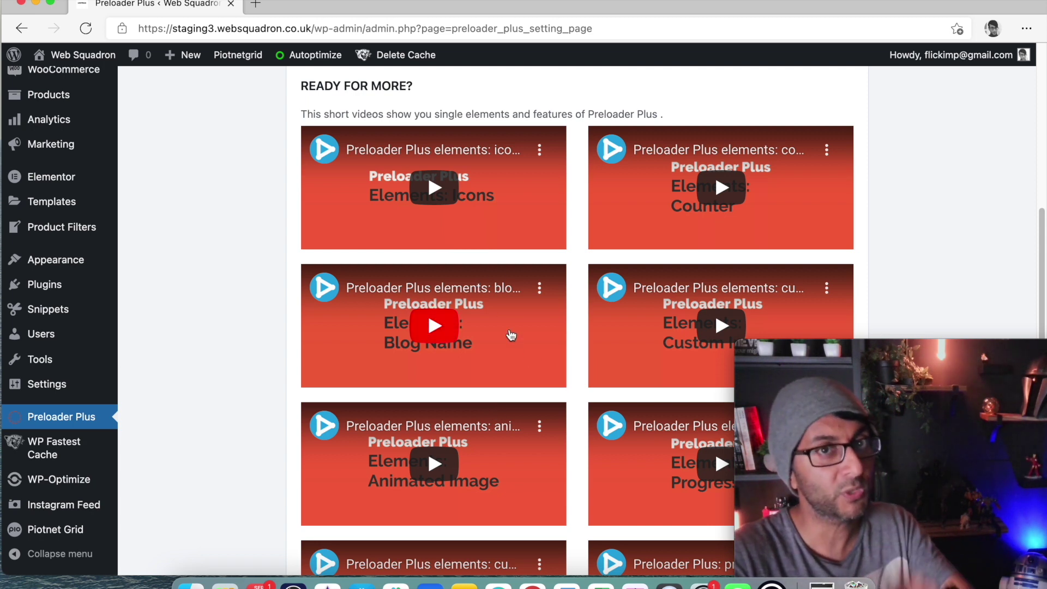
Step: Open the site Customizer from Appearance > Customize
mouse_move(24, 324)
mouse_move(54, 261)
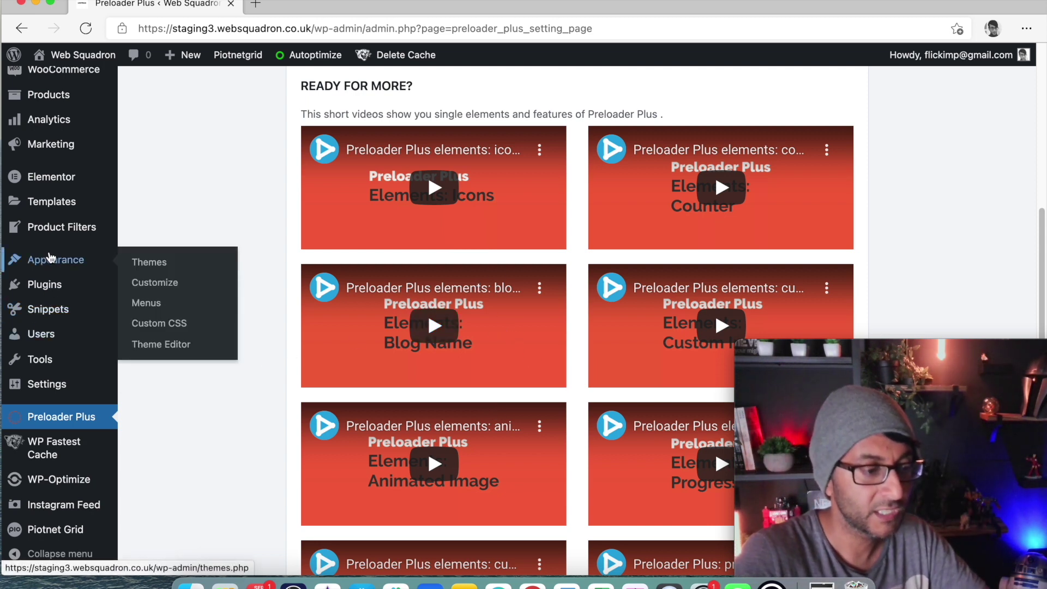
left_click(159, 285)
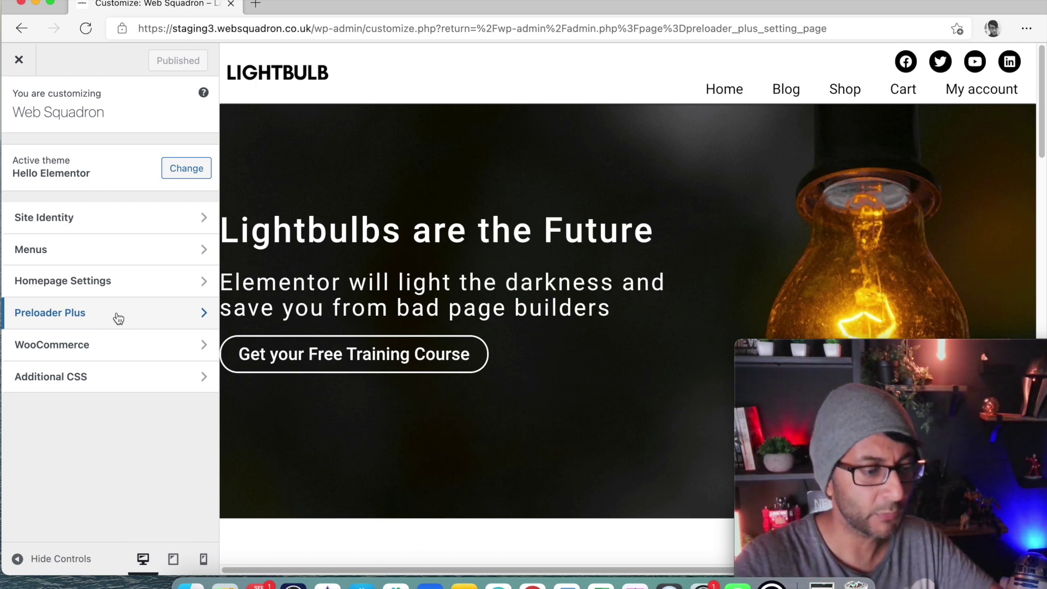
Step: Open the Preloader Plus general settings and turn Enable preloader off and back on
left_click(117, 316)
left_click(178, 166)
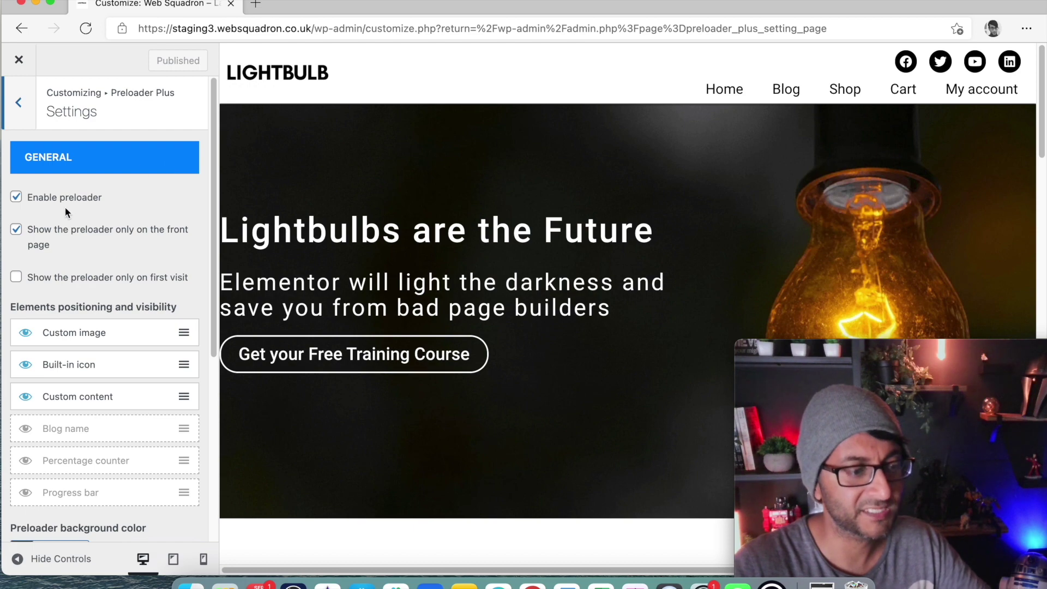
left_click(78, 202)
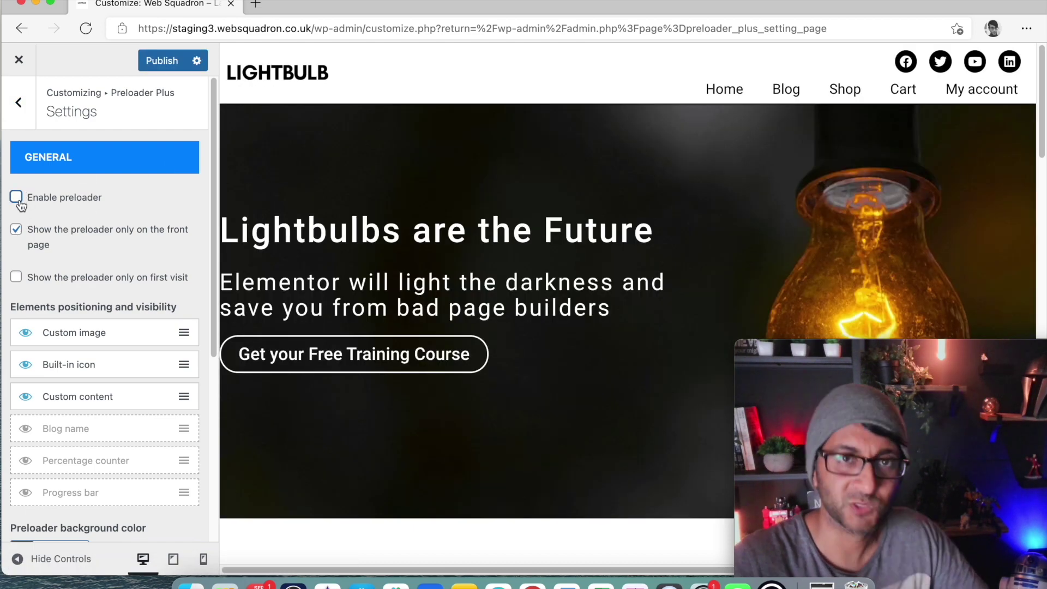
left_click(20, 203)
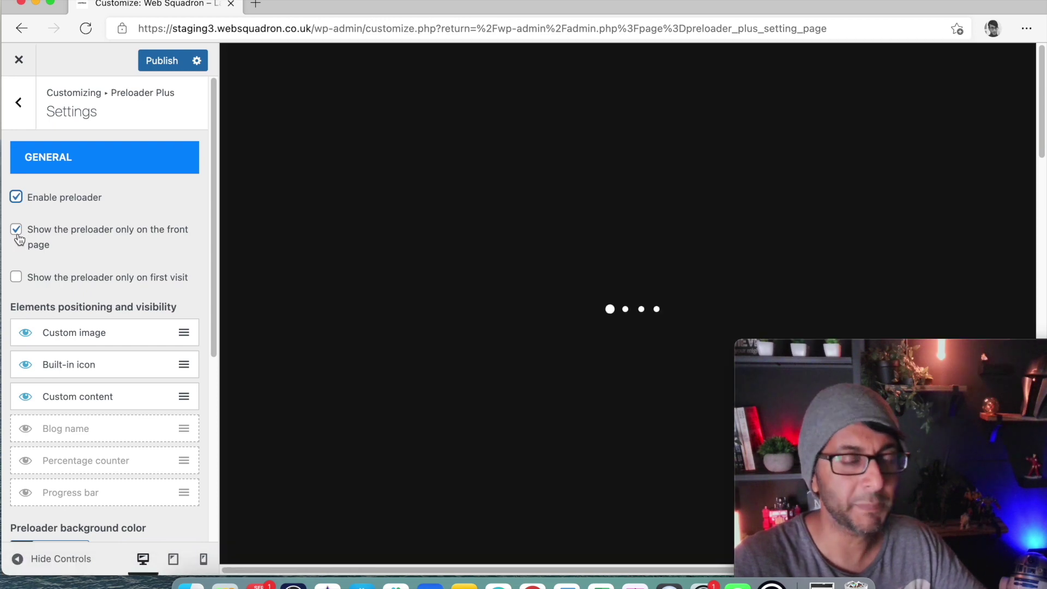
Step: Keep the preloader on the front page only and limit it to the first visit
left_click(17, 233)
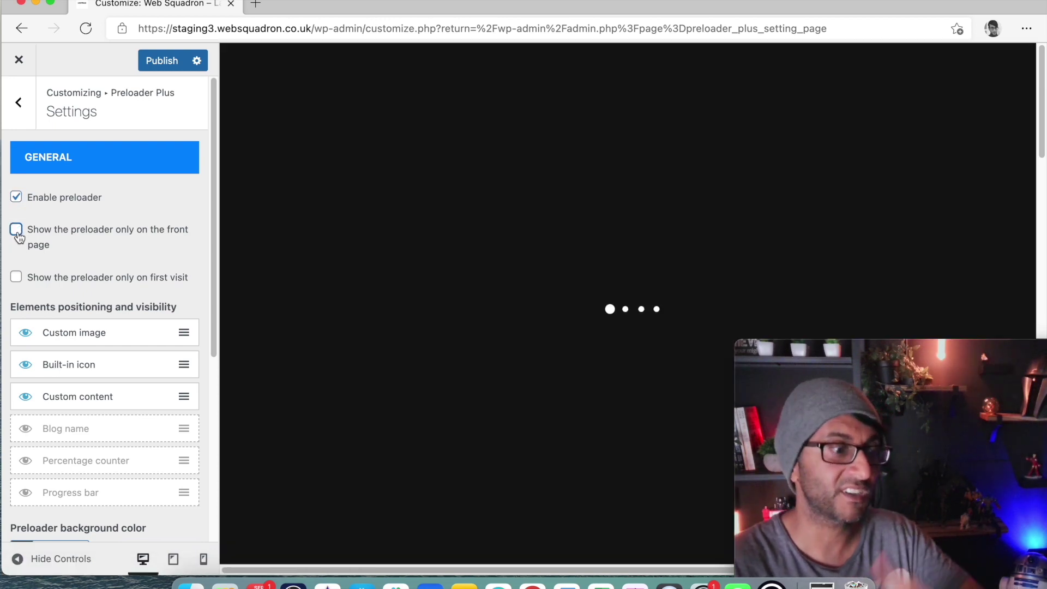
left_click(16, 230)
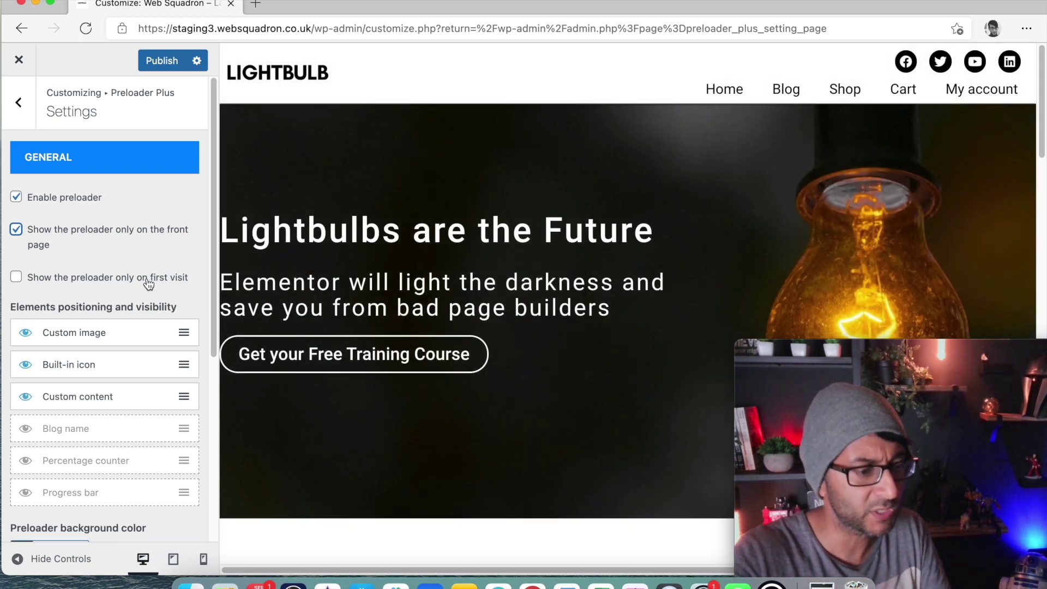
left_click(148, 280)
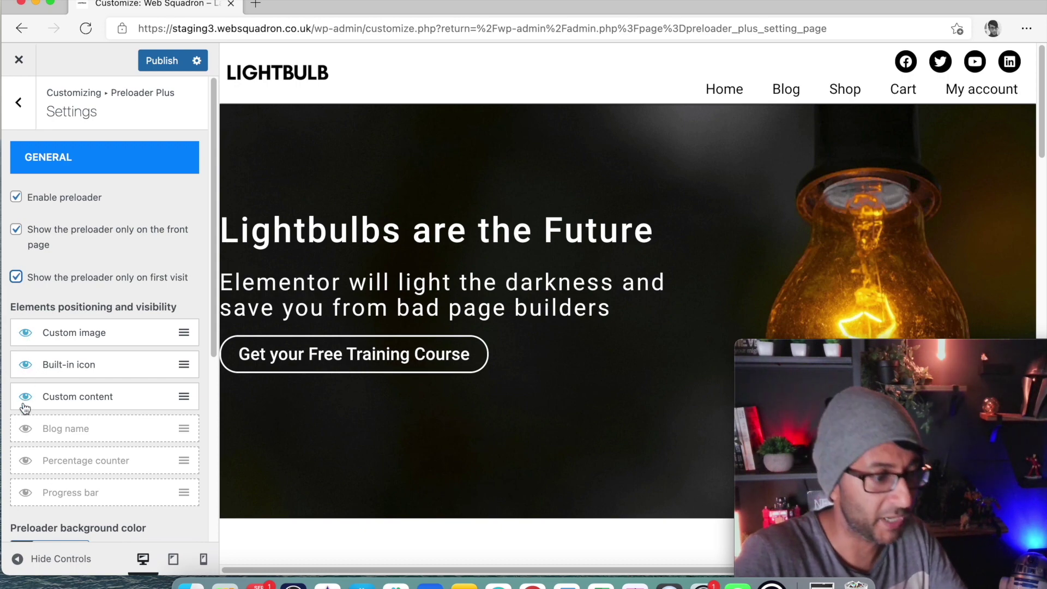
Step: Add the percentage counter and progress bar, then try reordering the preloader element rows
left_click(26, 462)
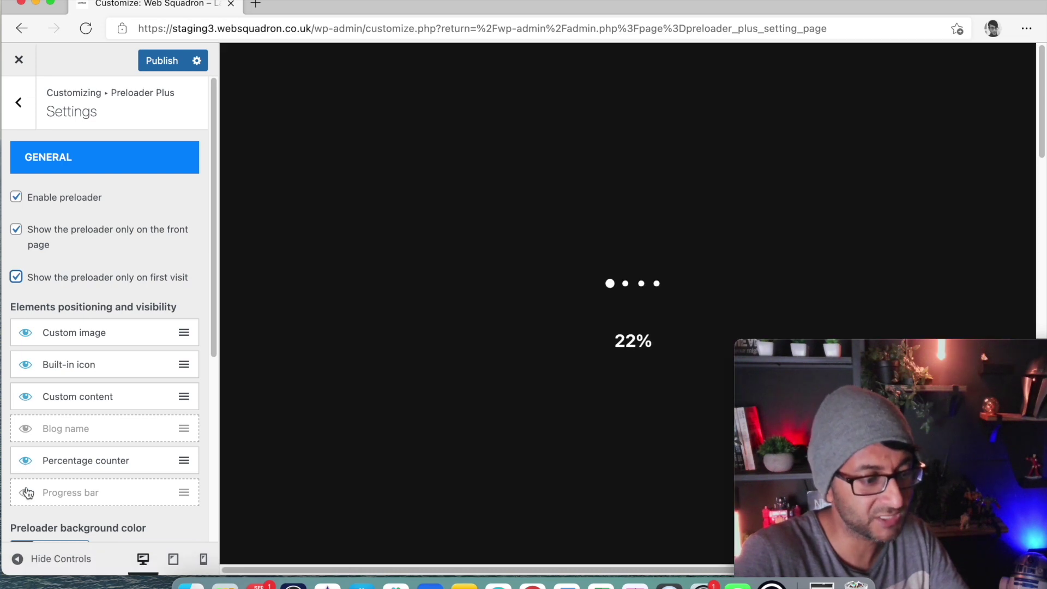
left_click(25, 494)
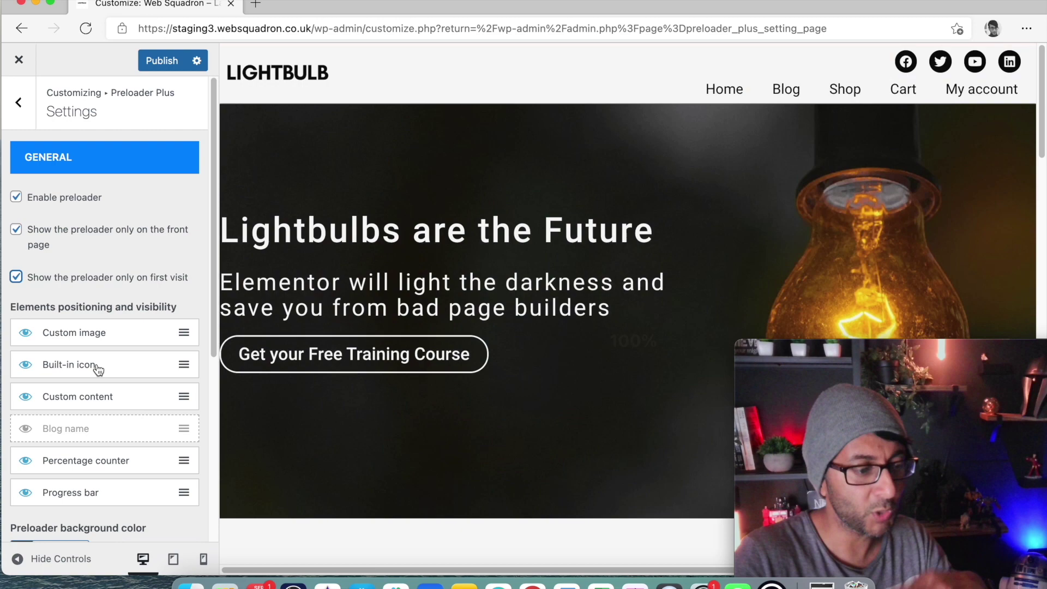
left_click_drag(99, 370, 109, 344)
left_click_drag(106, 380, 106, 334)
left_click_drag(111, 495, 126, 479)
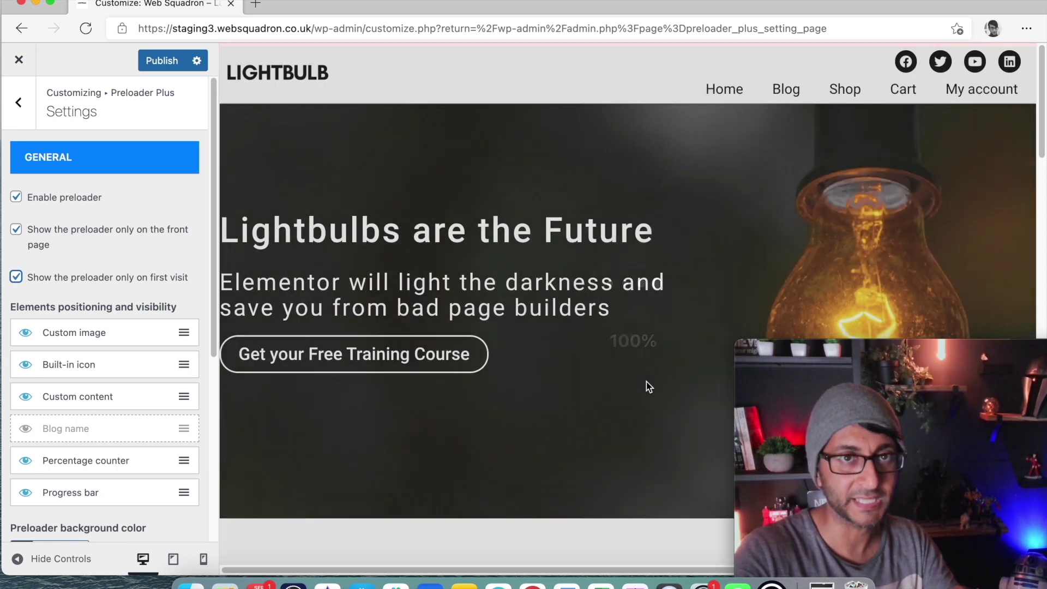
scroll(113, 418, "down", 1)
Step: Pick a red swatch and adjust the colour picker to #f700ef for the preloader background
scroll(112, 418, "down", 4)
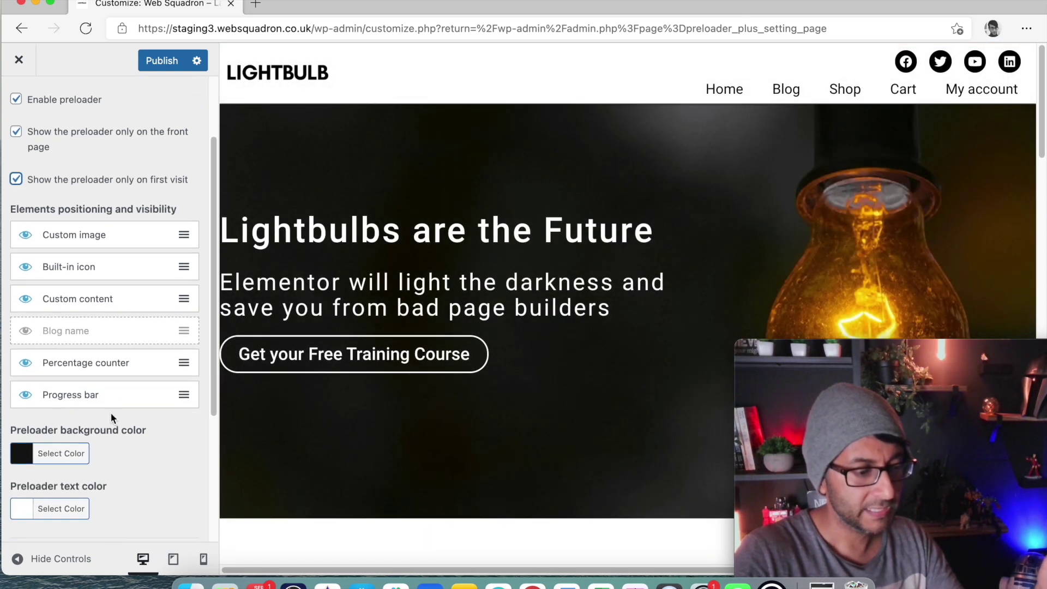
left_click(46, 451)
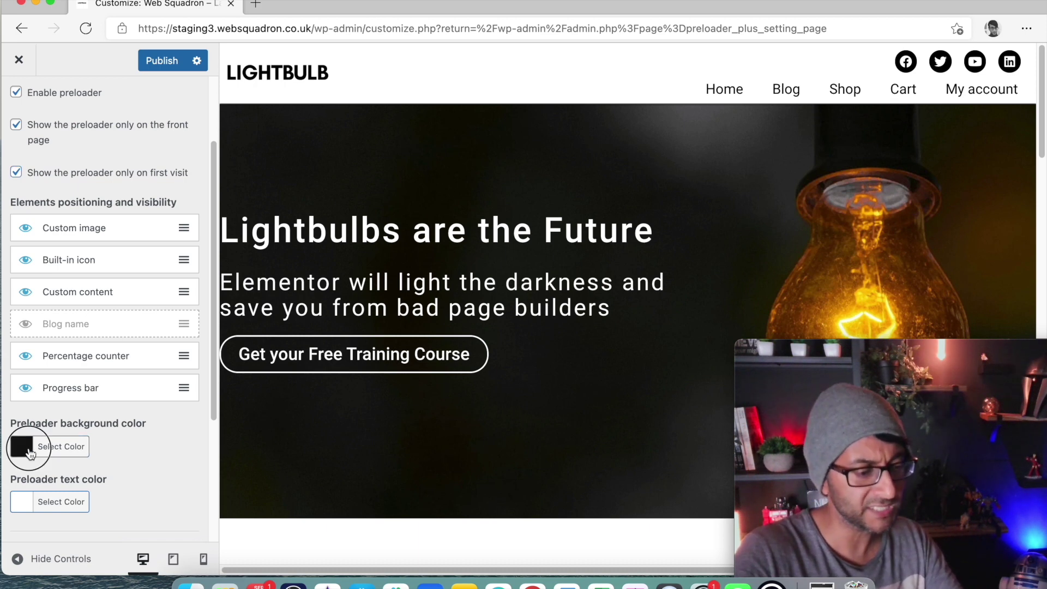
scroll(112, 493, "down", 1)
scroll(126, 502, "down", 5)
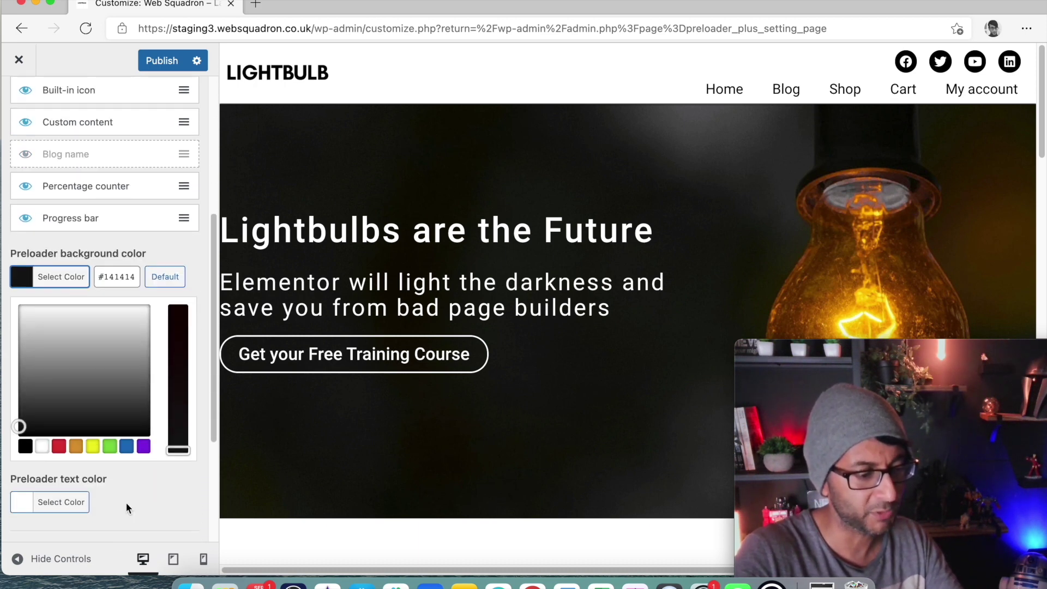
left_click(58, 446)
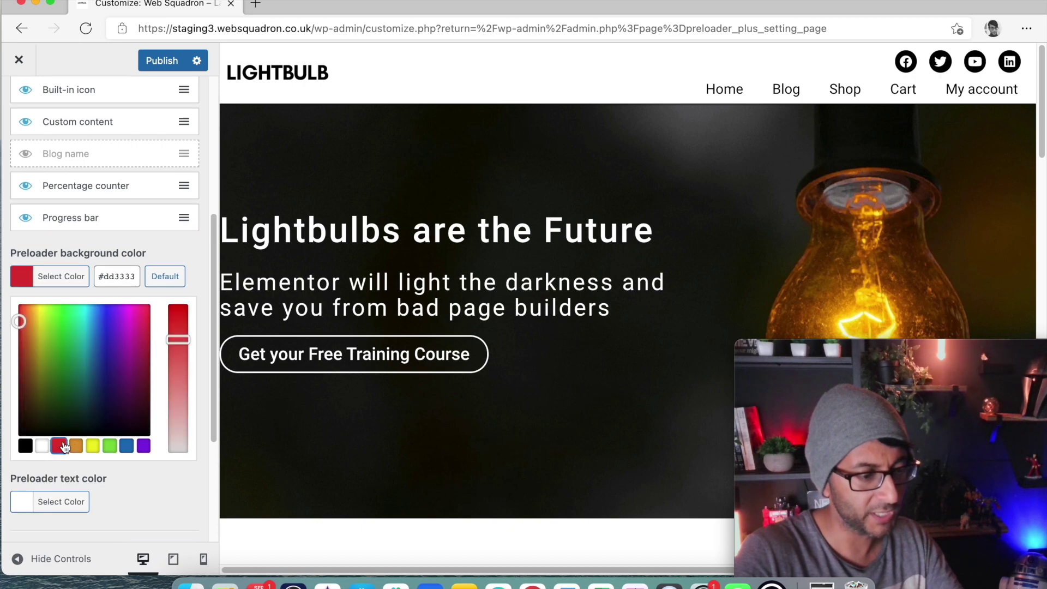
left_click_drag(103, 382, 129, 310)
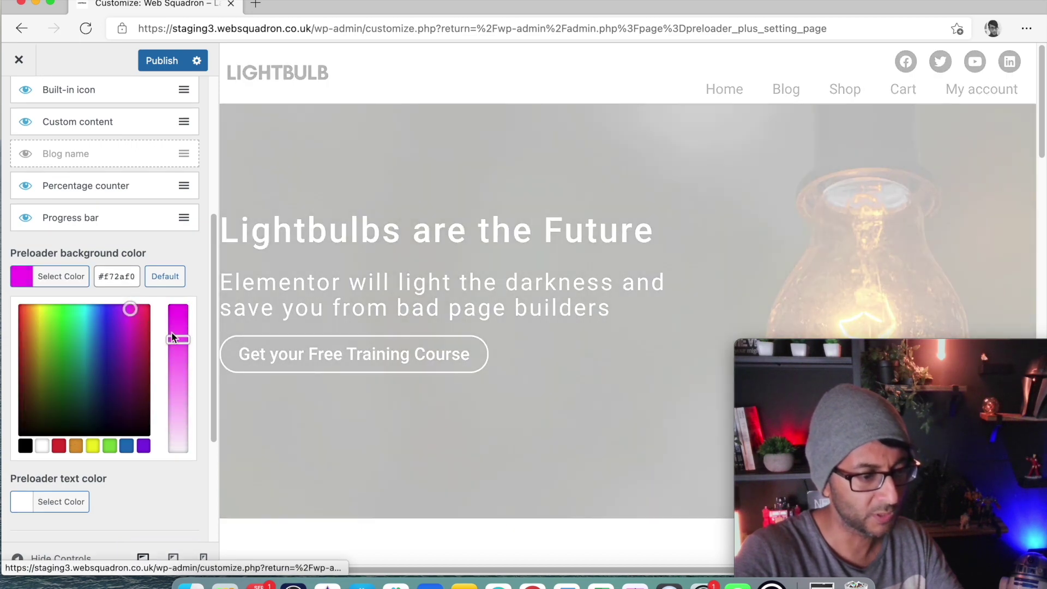
left_click_drag(177, 339, 177, 307)
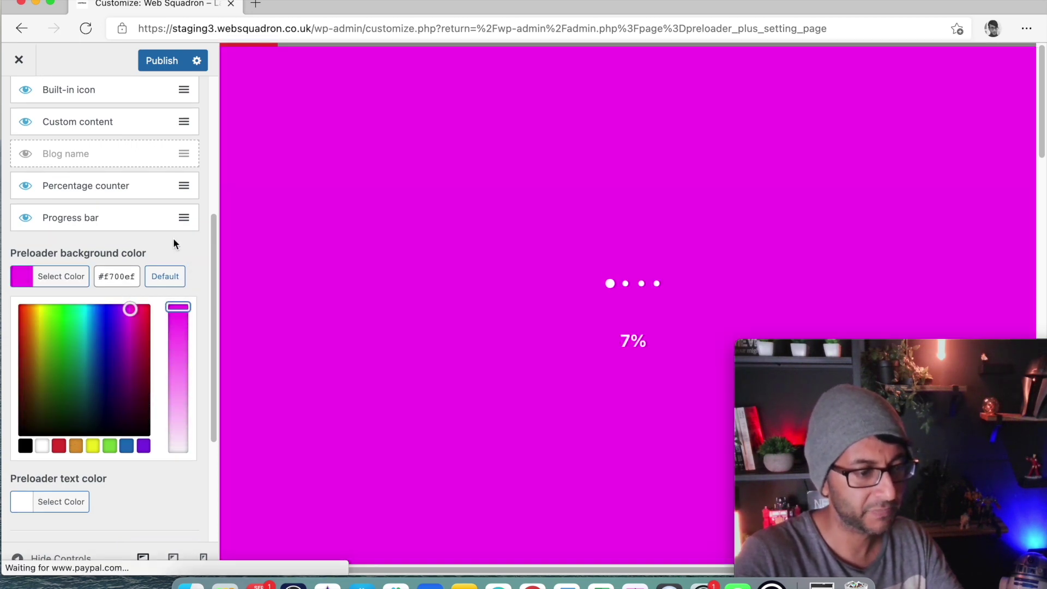
left_click(146, 256)
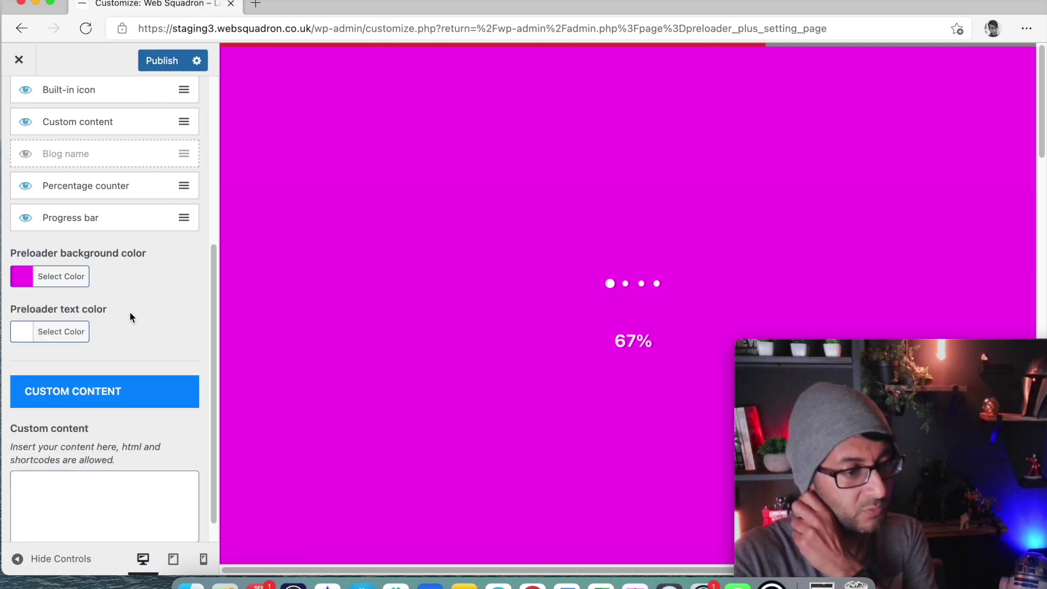
scroll(141, 332, "up", 2)
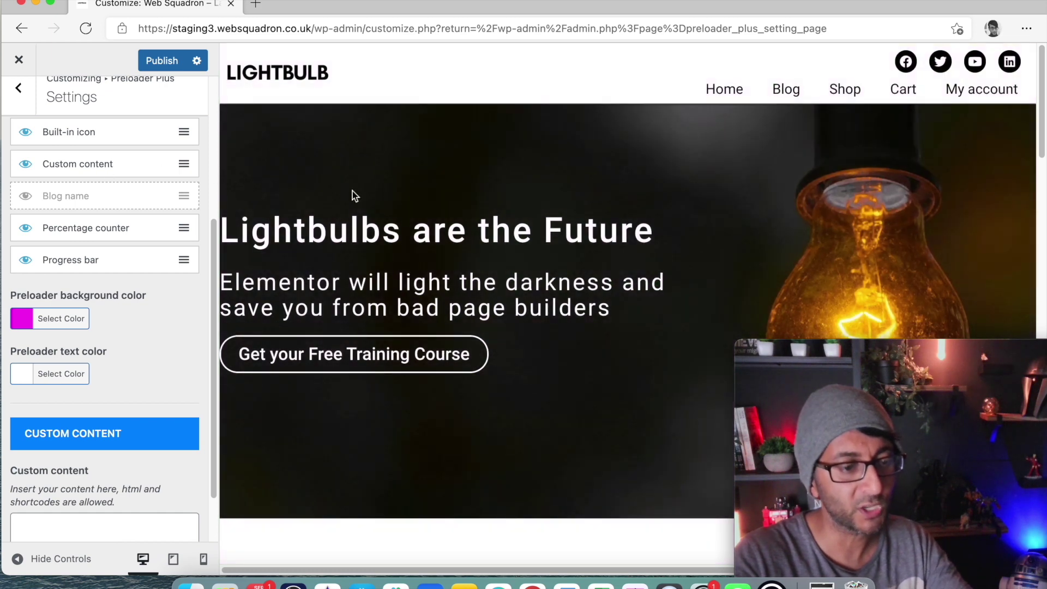
scroll(92, 333, "down", 3)
Step: Change the custom content to 'Welcome to Web Squadron' and publish the changes
left_click(113, 464)
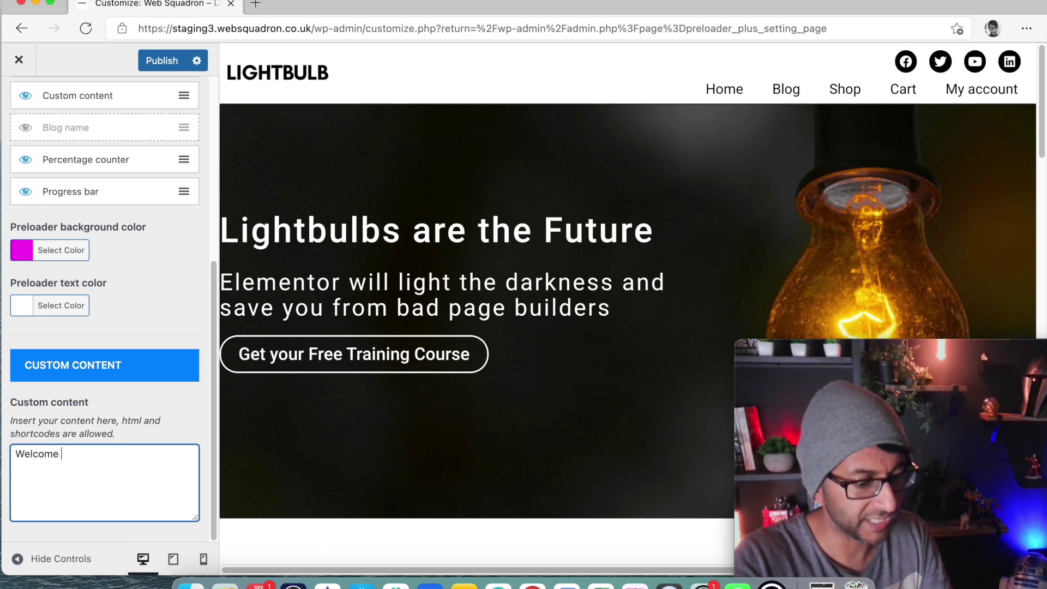
type("to Web Squa")
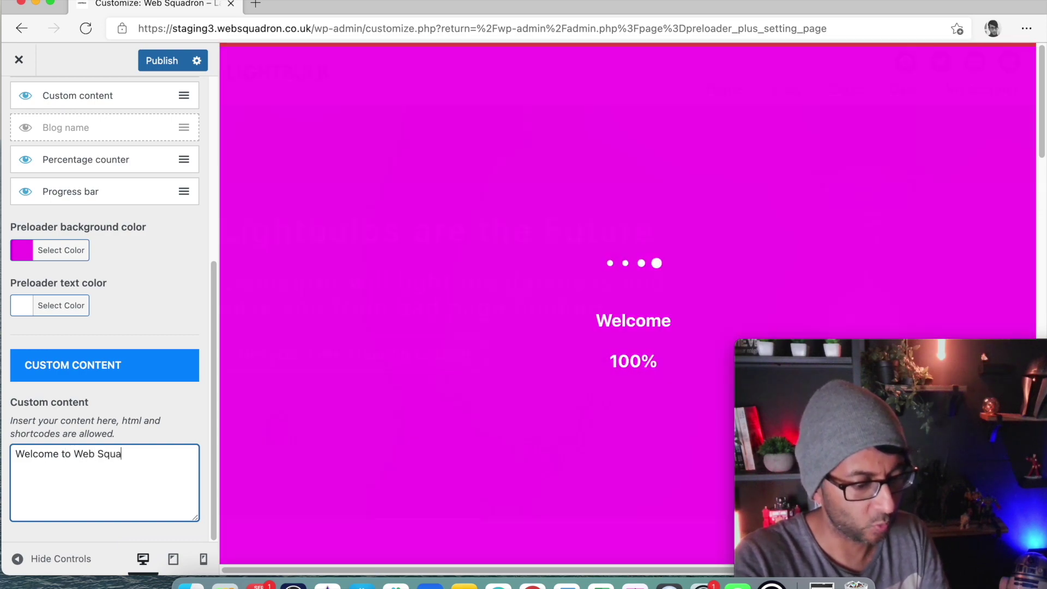
type("dron")
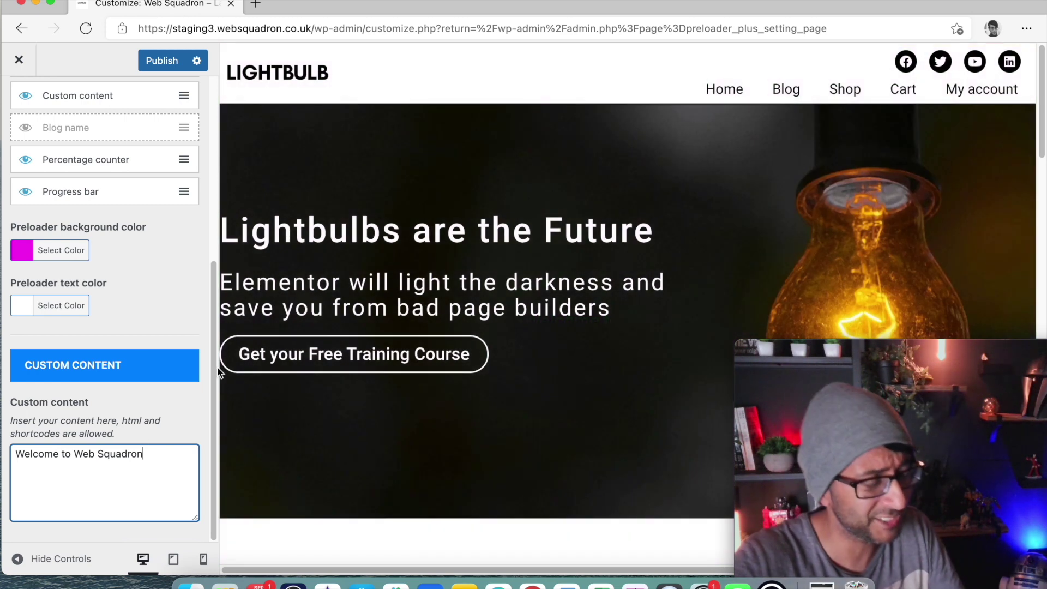
left_click(166, 59)
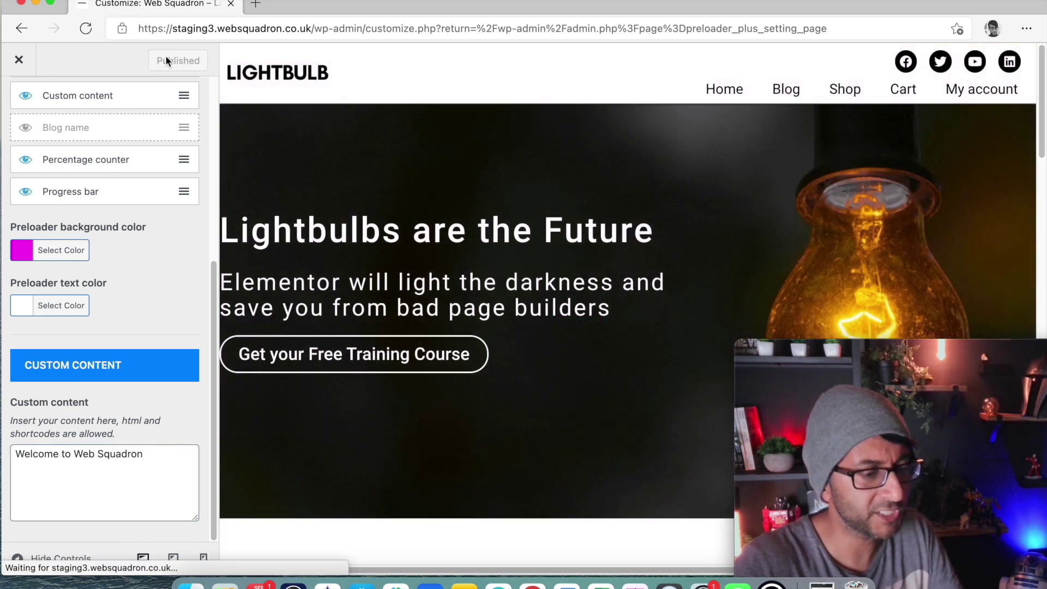
scroll(24, 90, "up", 3)
Step: In the preloader Typography settings, set the blog name font weight to 400
left_click(19, 102)
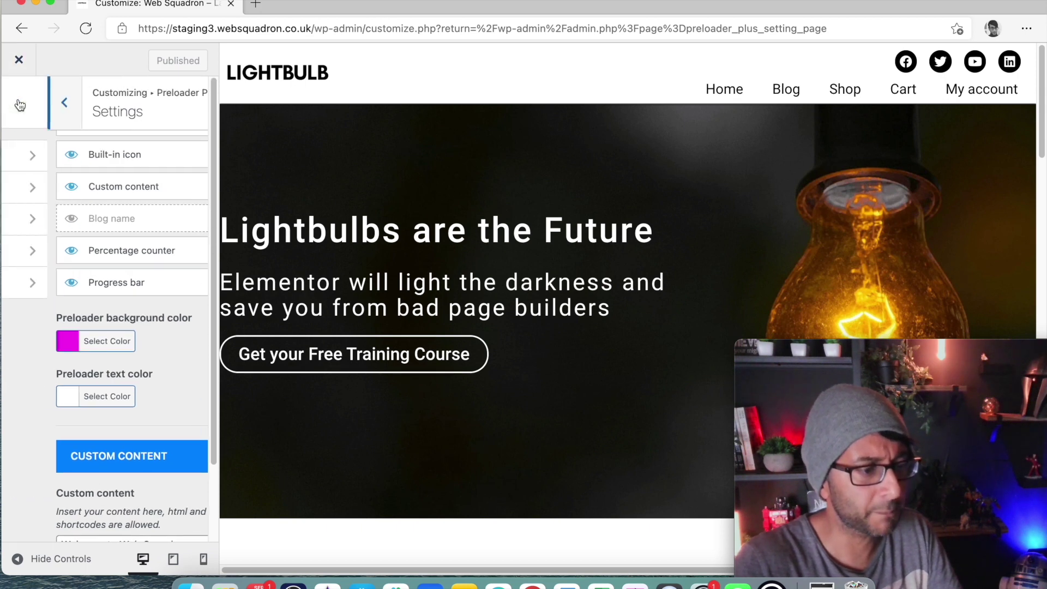
left_click(106, 188)
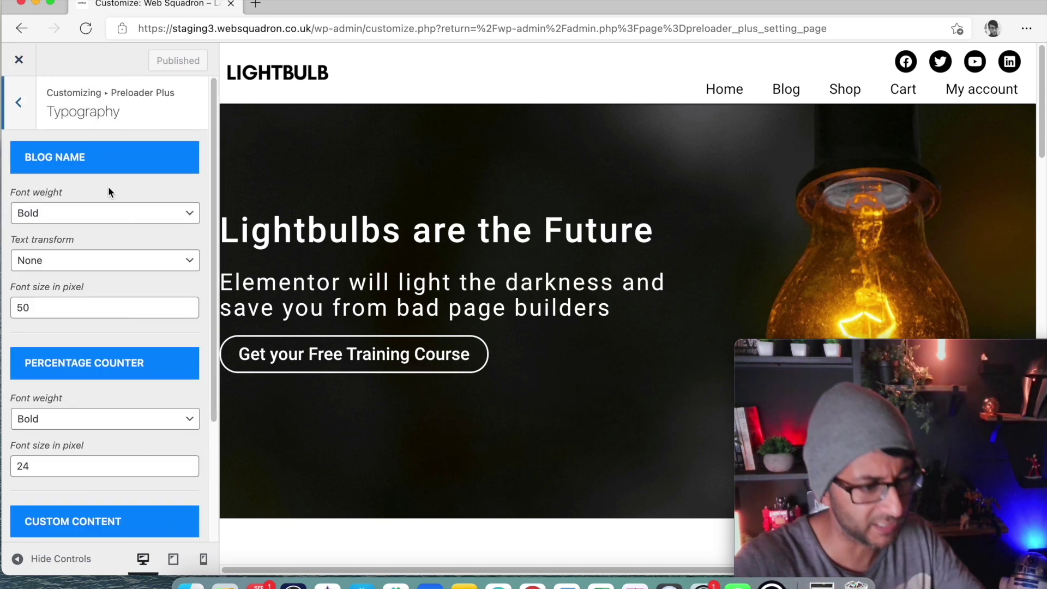
left_click(109, 212)
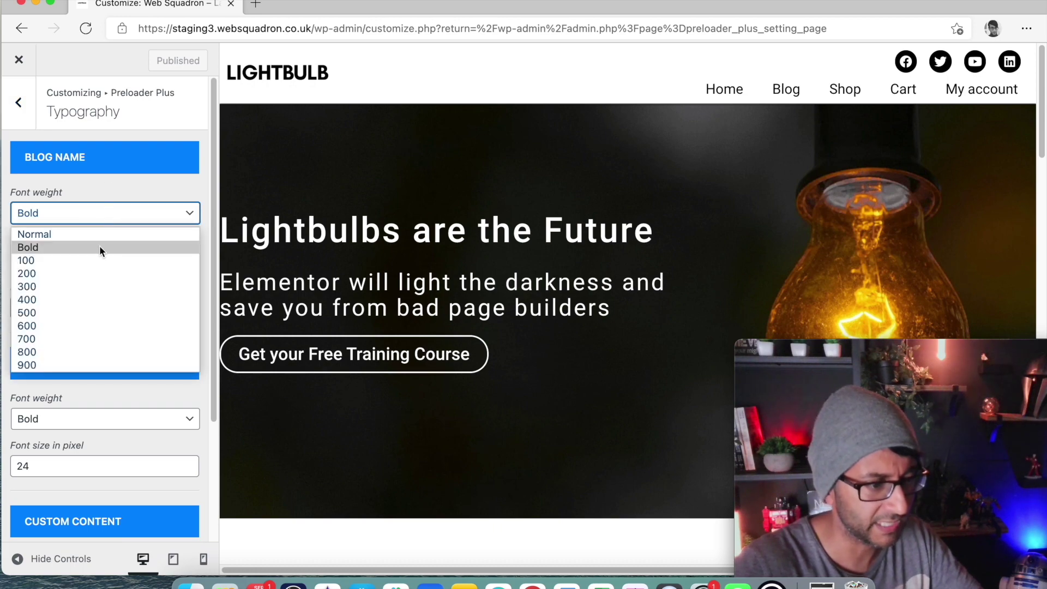
left_click(94, 300)
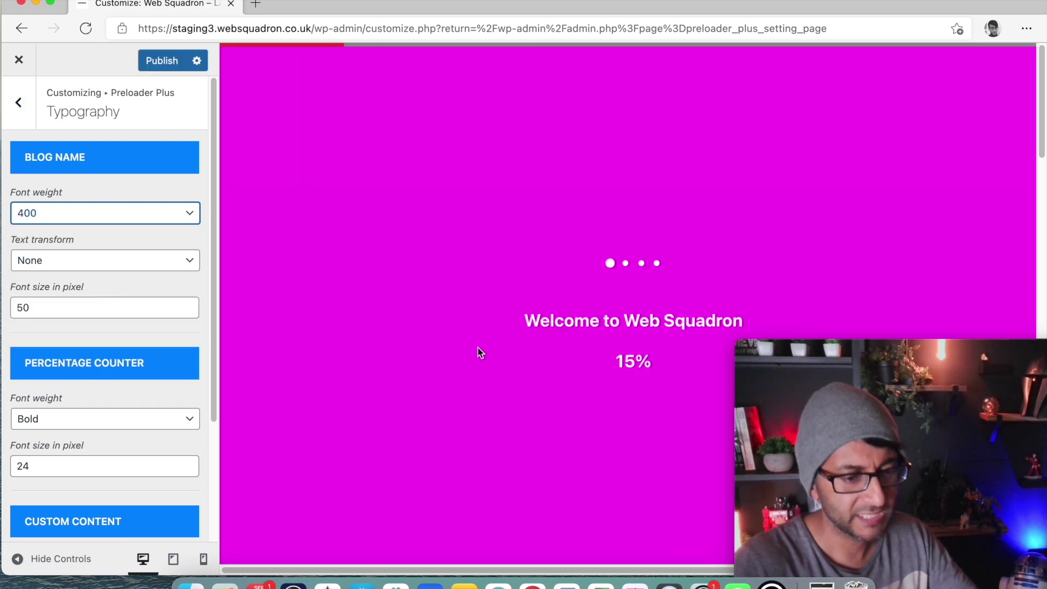
left_click(147, 215)
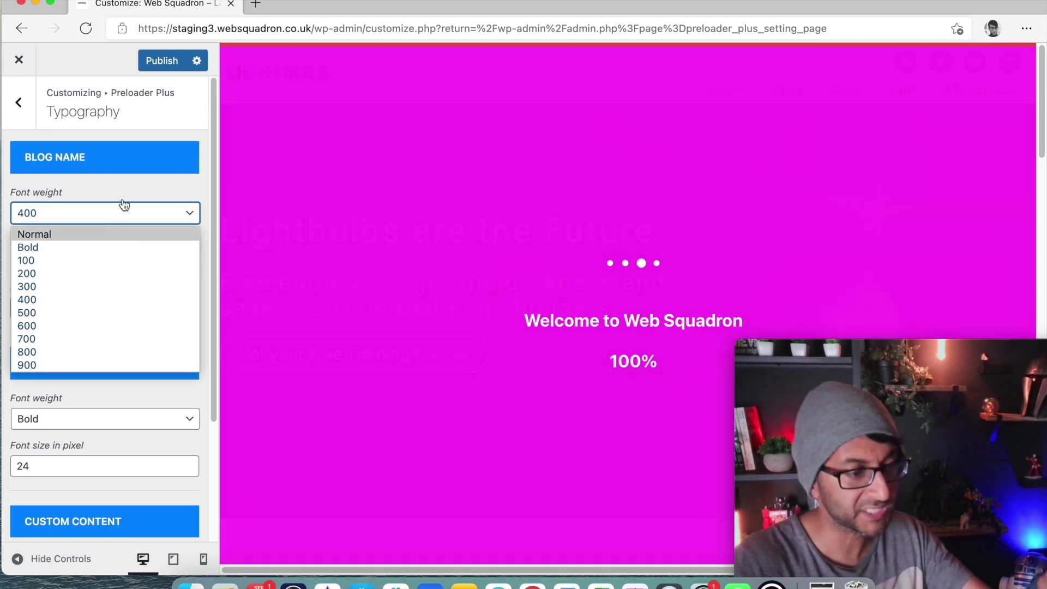
left_click(122, 206)
Step: Give the custom content font weight 400 and Uppercase text transform
scroll(109, 377, "down", 3)
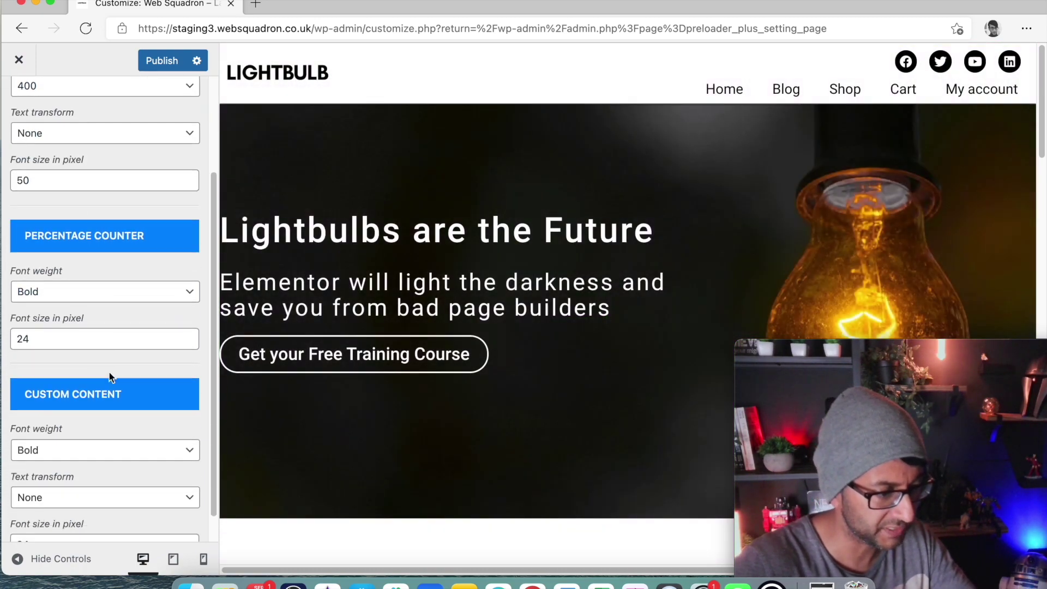
scroll(109, 377, "down", 1)
left_click(93, 430)
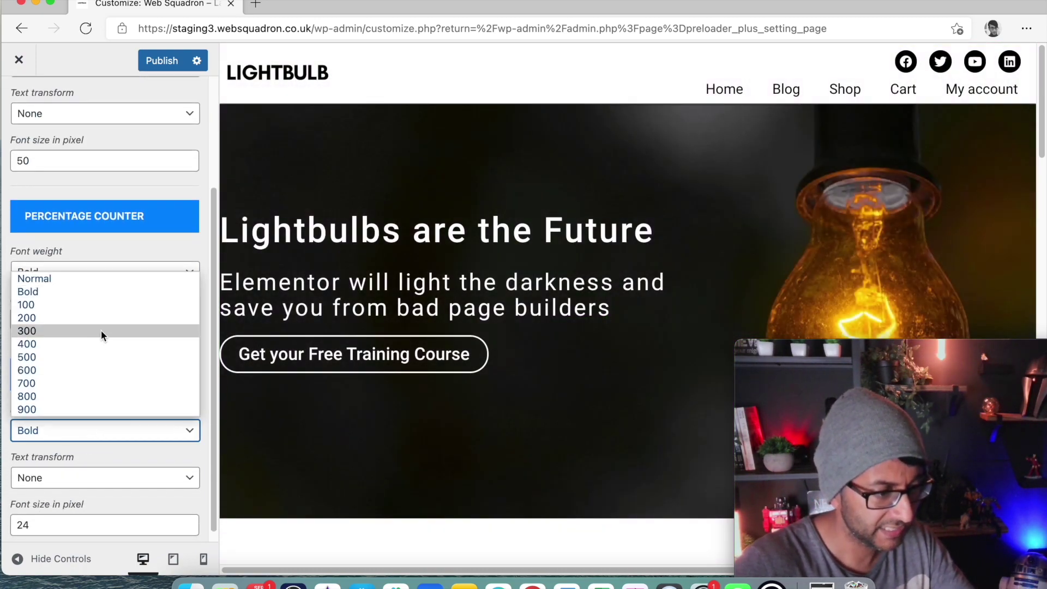
left_click(100, 344)
scroll(104, 486, "down", 1)
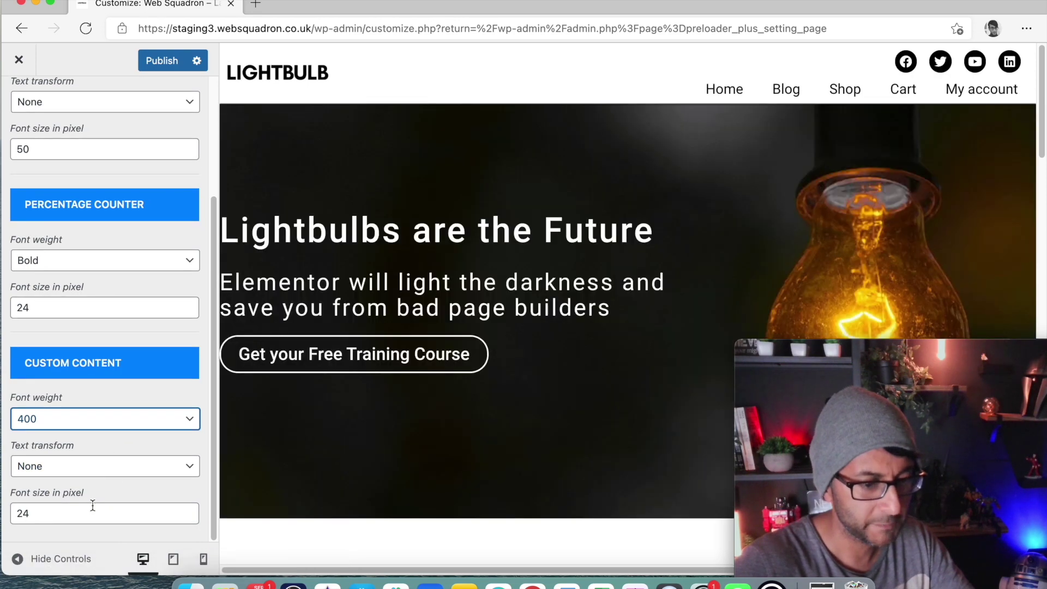
left_click(95, 466)
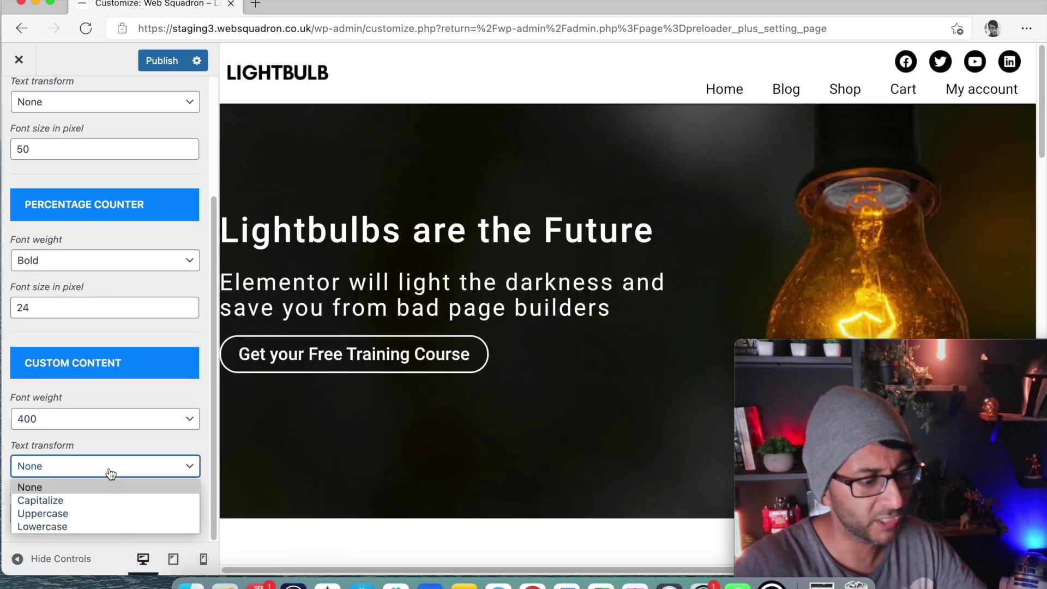
left_click(114, 513)
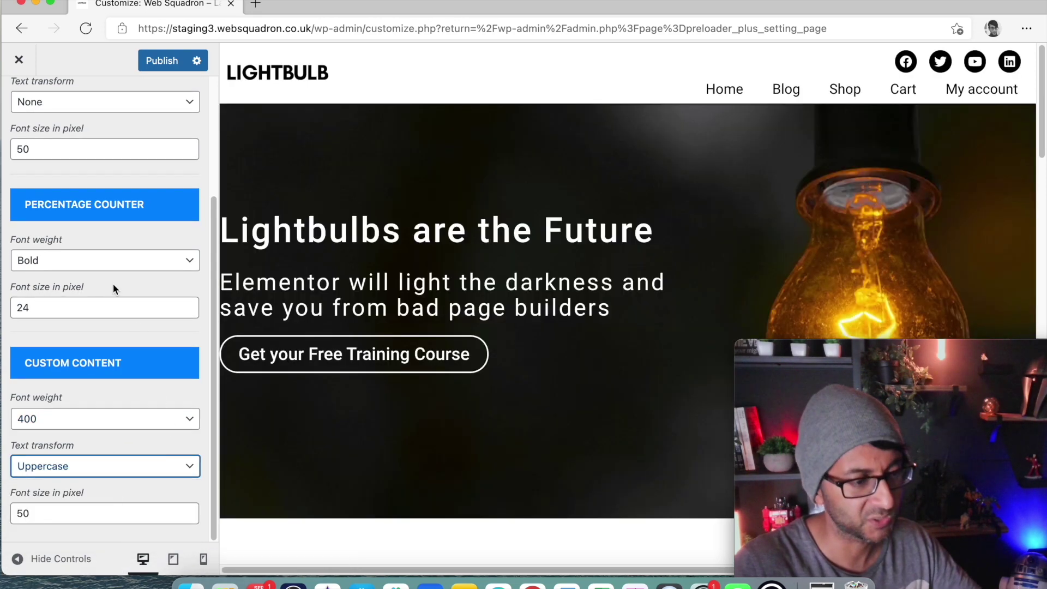
Step: Set the percentage counter size to 16 and publish the typography changes
left_click_drag(38, 315, 2, 305)
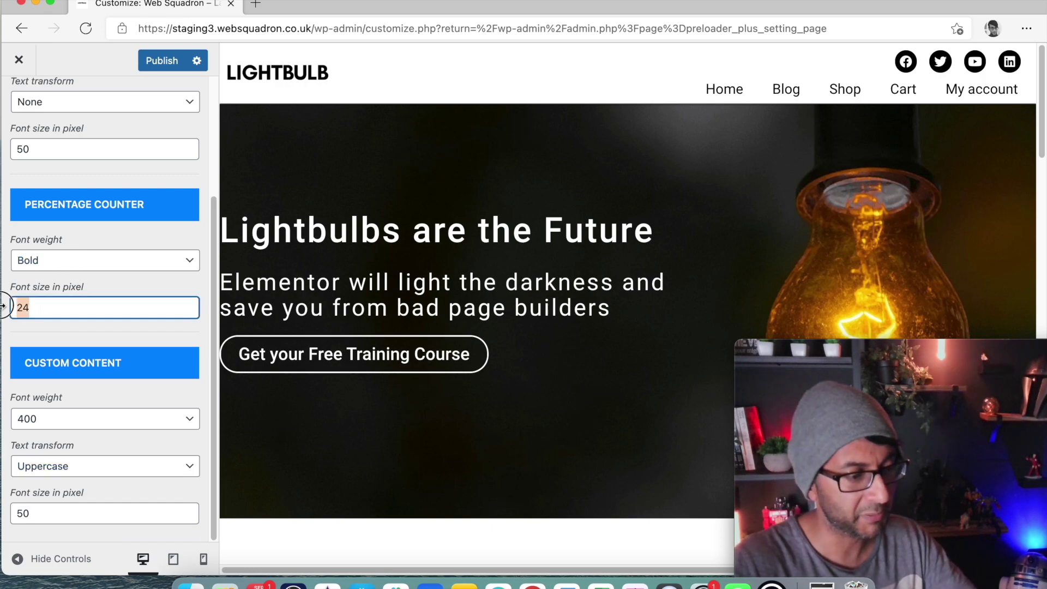
type("16")
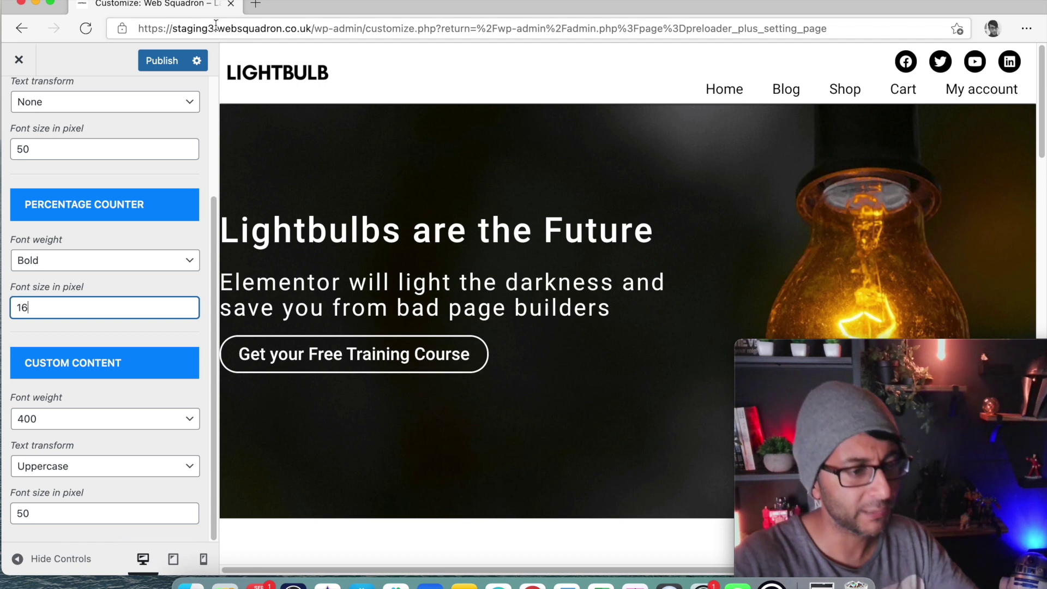
left_click(172, 65)
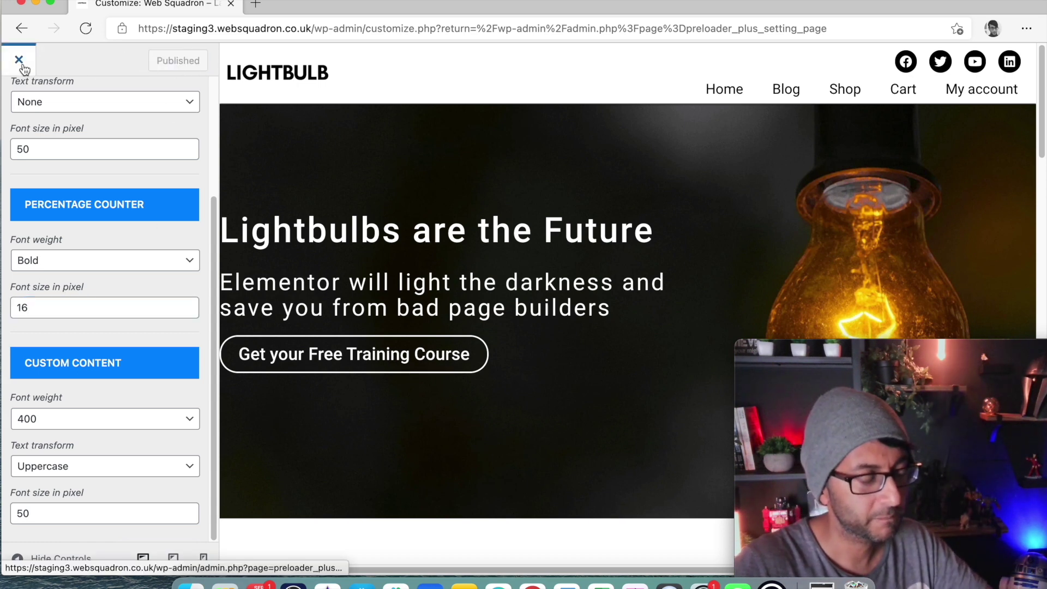
scroll(80, 98, "up", 1)
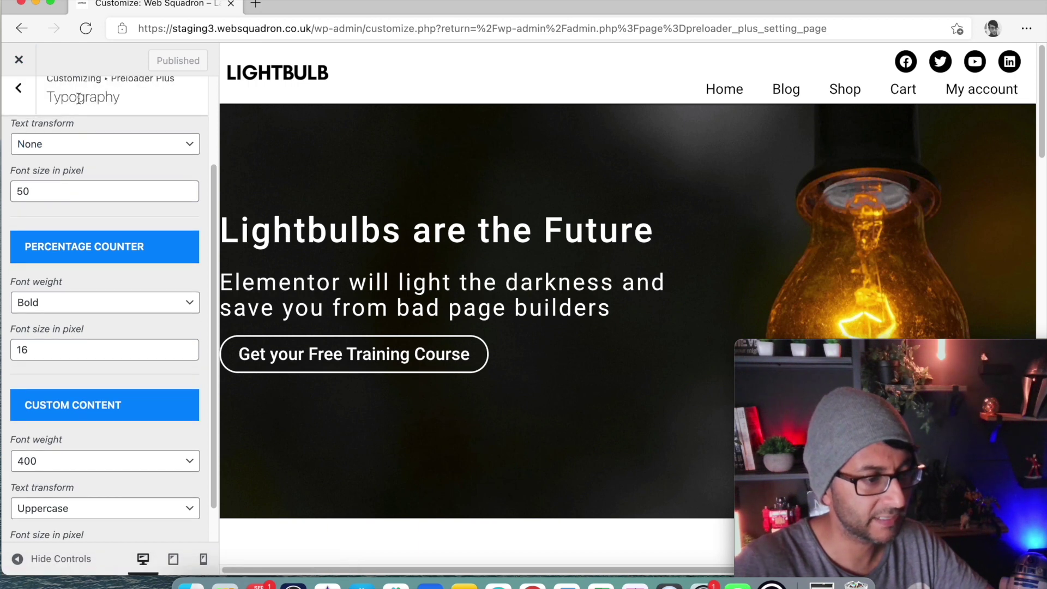
left_click(19, 90)
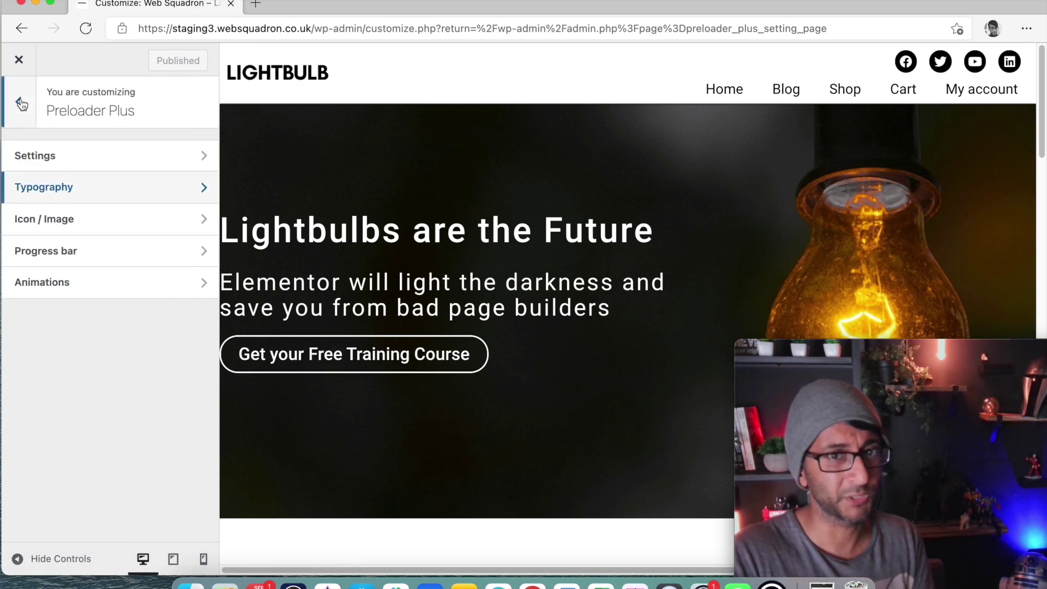
left_click(123, 255)
left_click(138, 227)
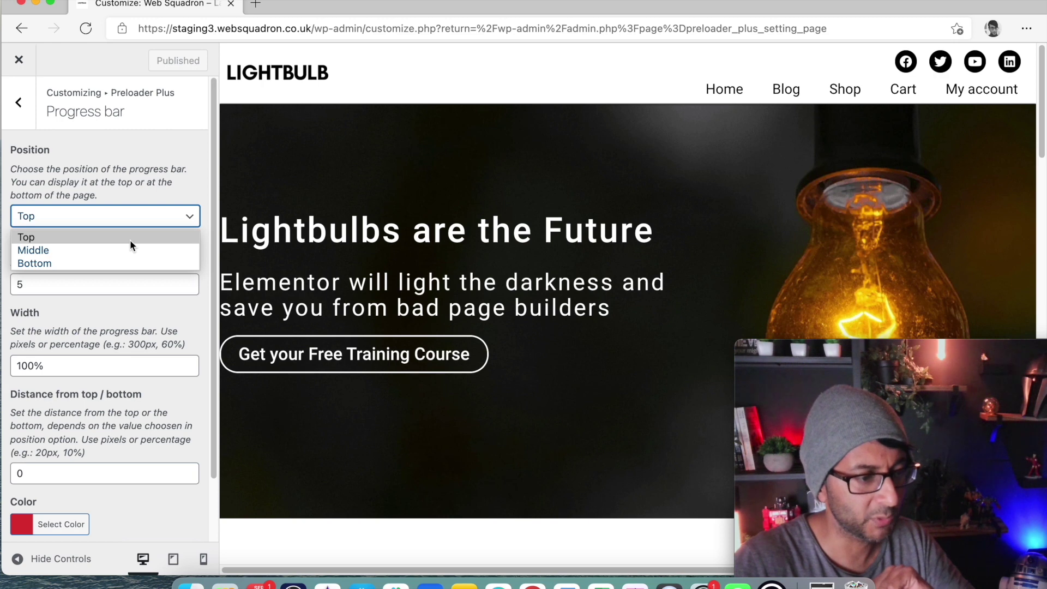
left_click(129, 240)
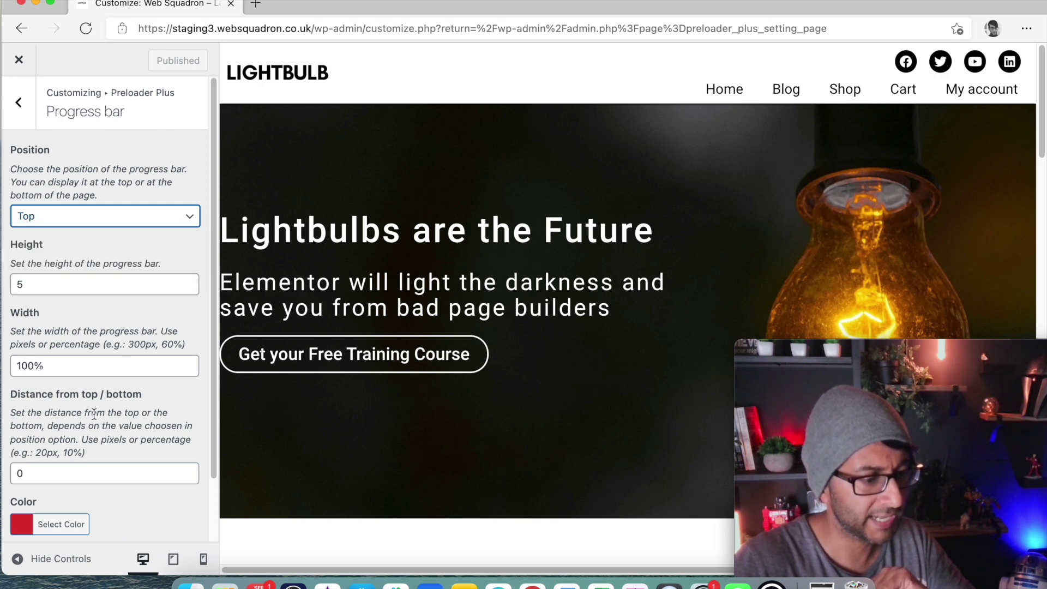
left_click(15, 530)
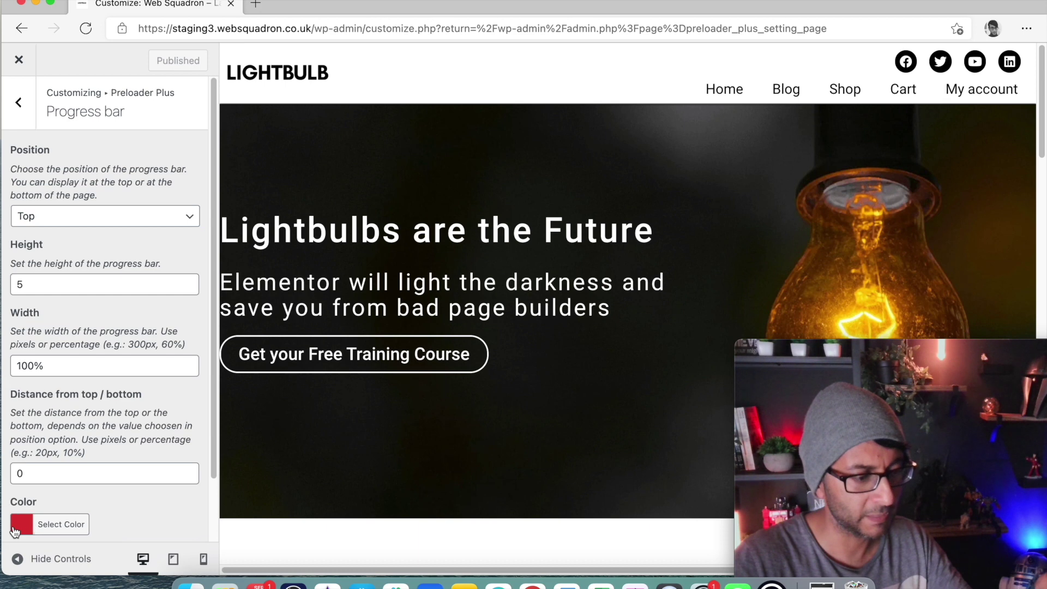
left_click(136, 496)
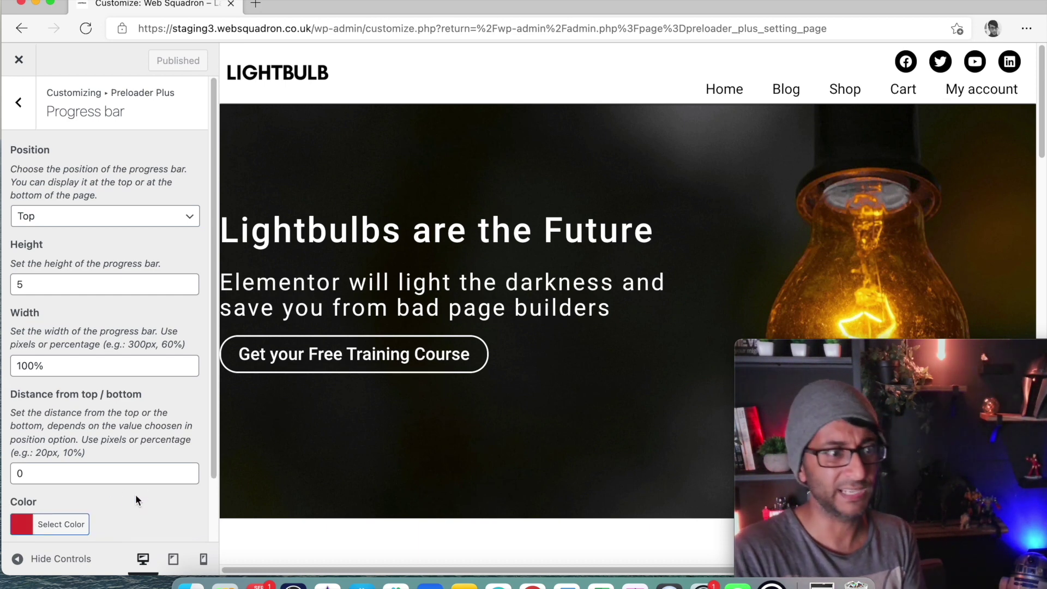
left_click(22, 127)
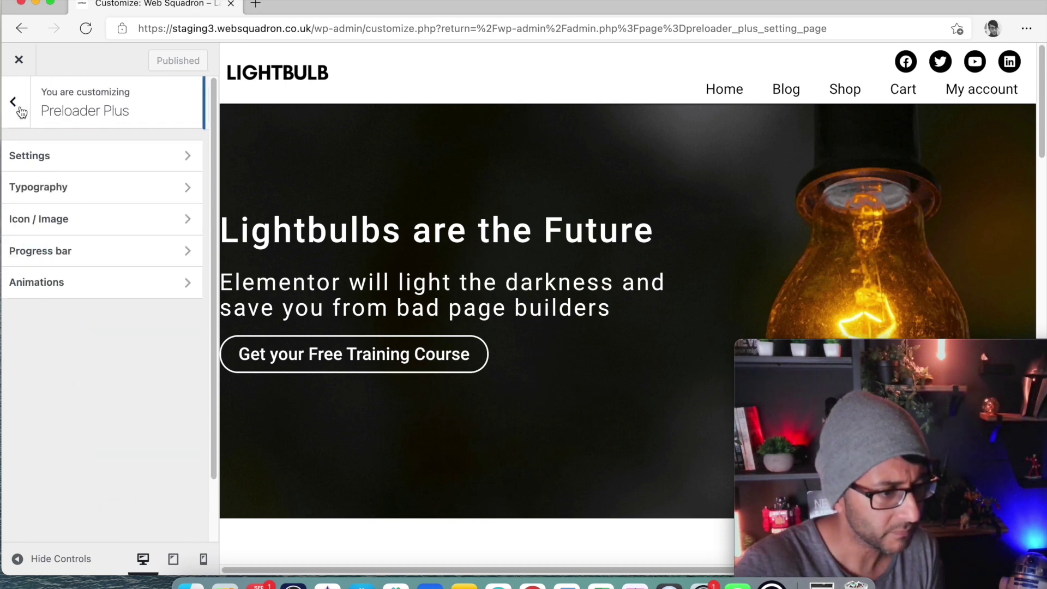
left_click(94, 220)
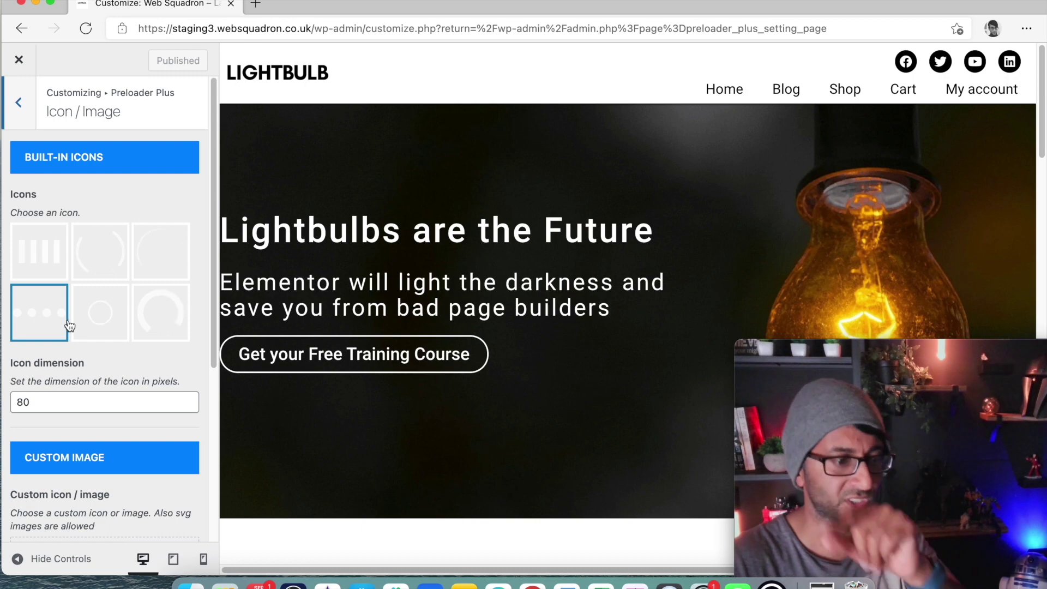
left_click(163, 326)
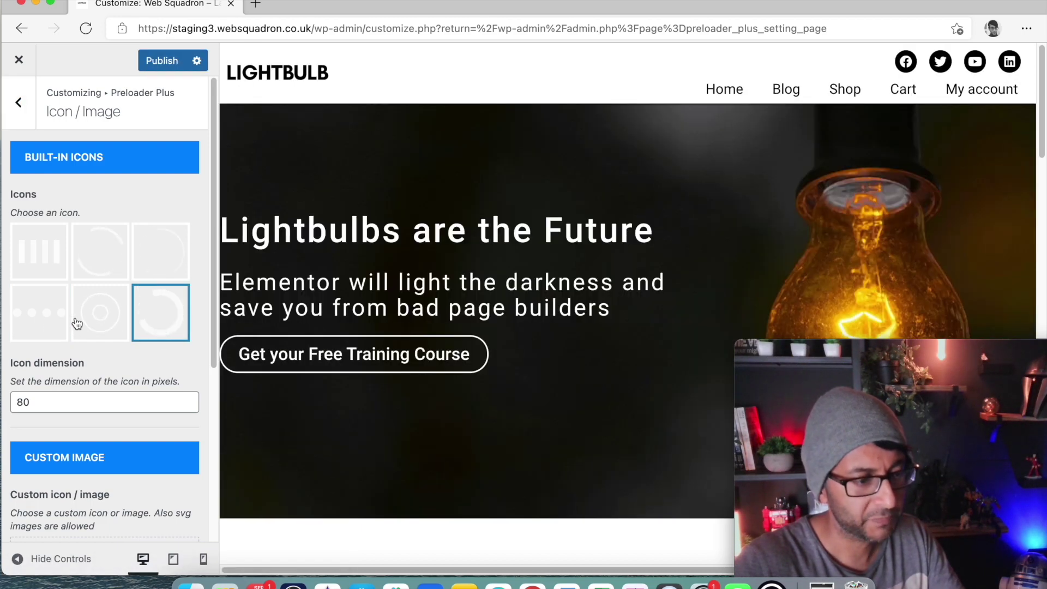
left_click(44, 323)
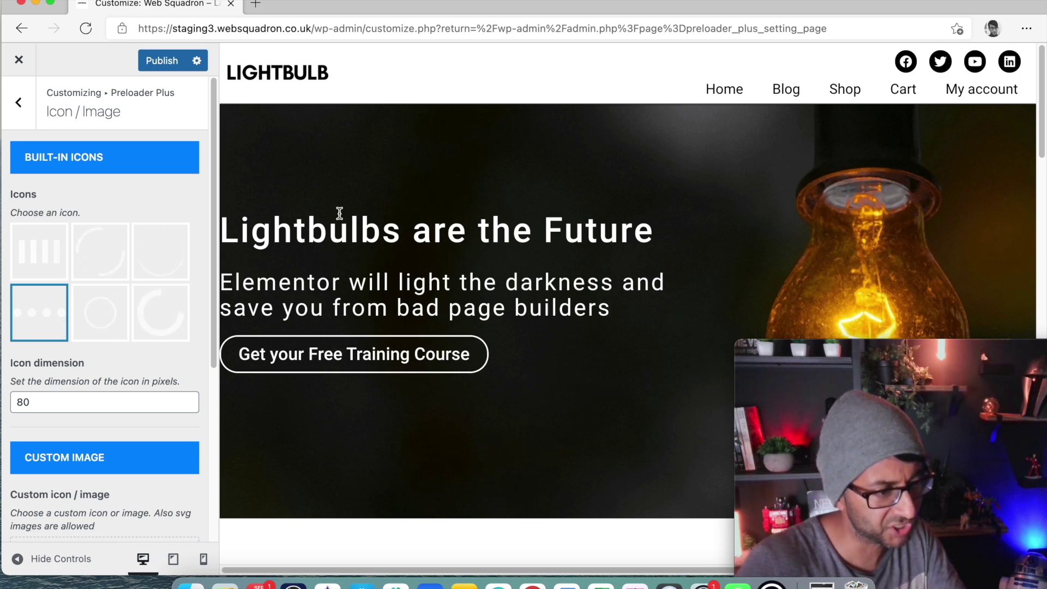
left_click(19, 102)
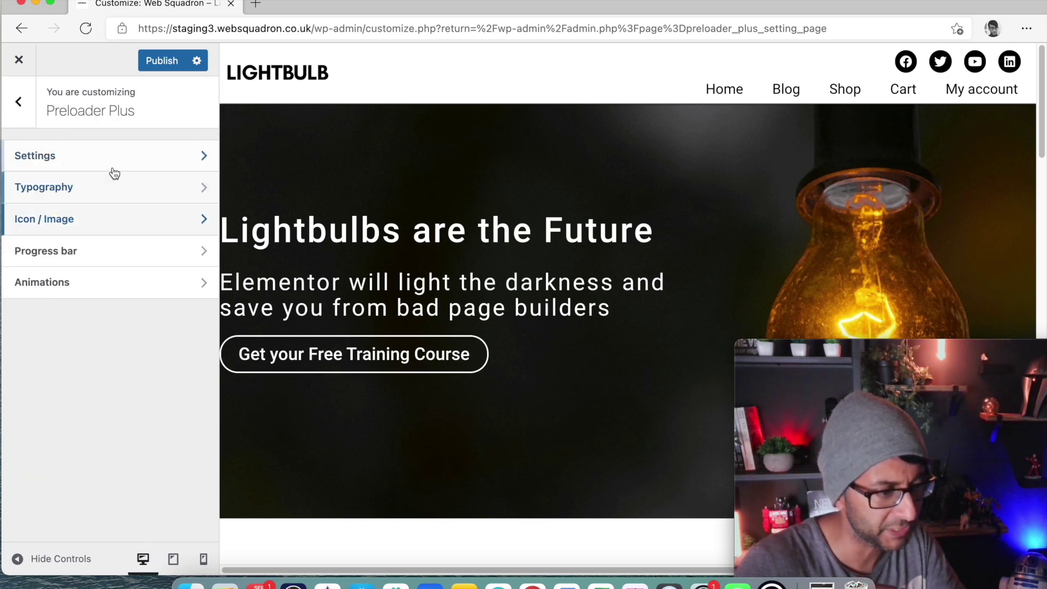
Step: Untick 'Show the preloader only on first visit' in the general preloader settings
left_click(126, 155)
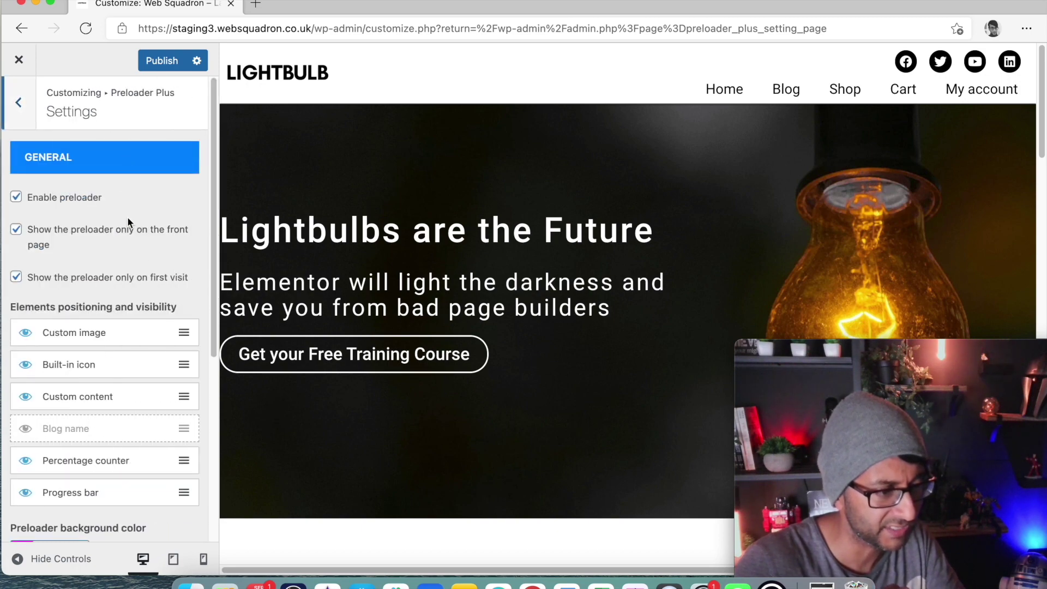
scroll(149, 305, "down", 5)
scroll(149, 305, "up", 5)
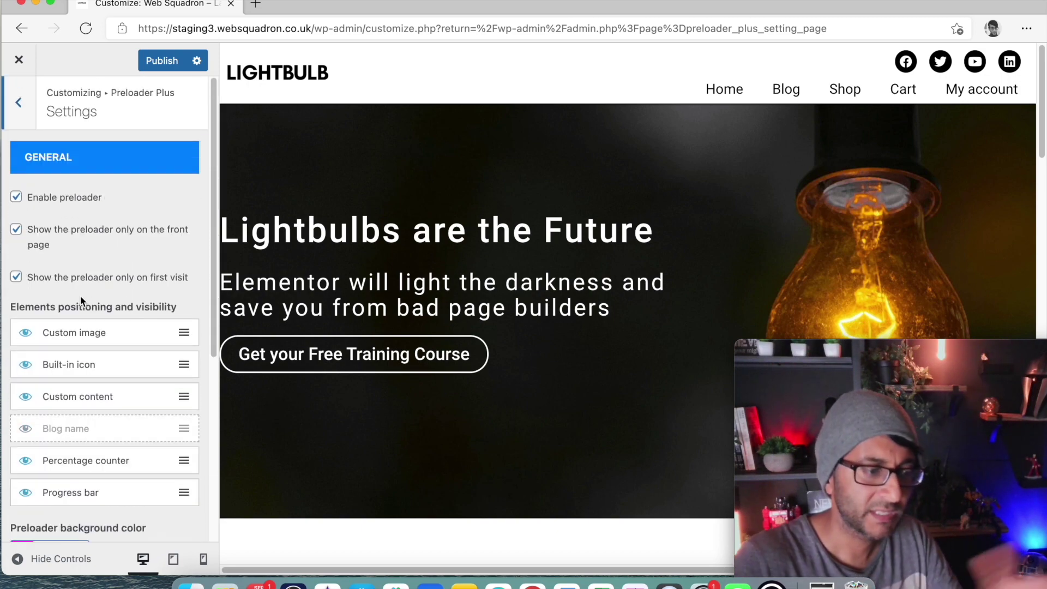
left_click(53, 281)
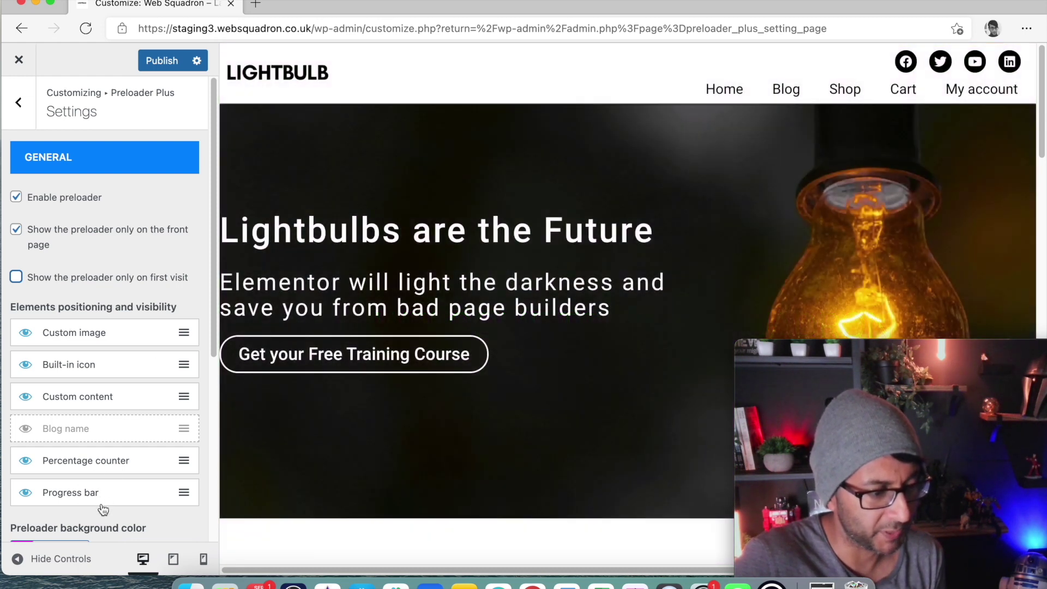
left_click(24, 123)
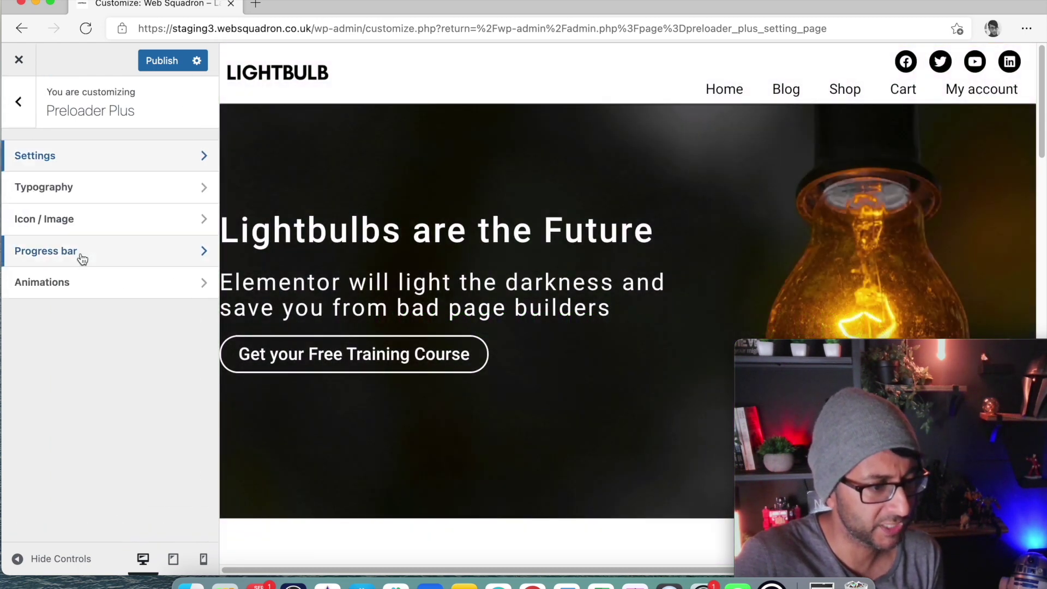
Step: Switch the loading icon to a ring style and set its dimension to 40 pixels
left_click(105, 228)
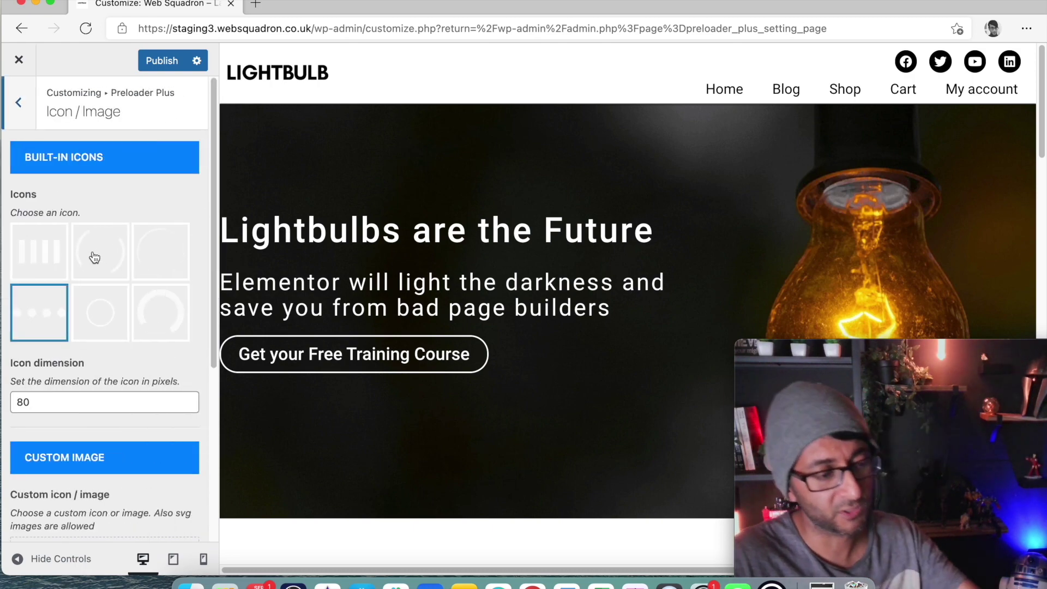
left_click(164, 319)
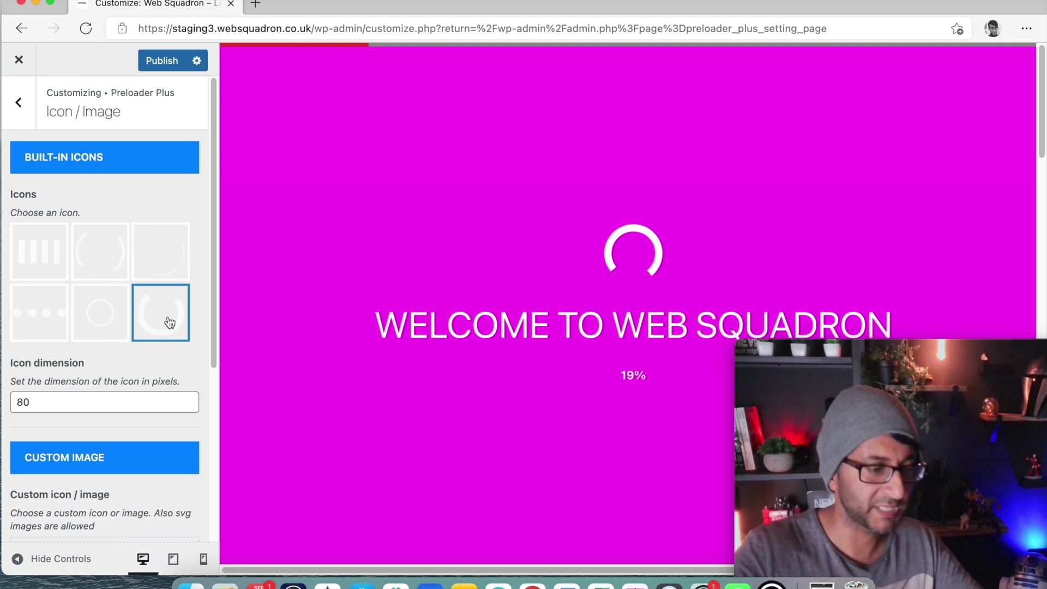
left_click(104, 267)
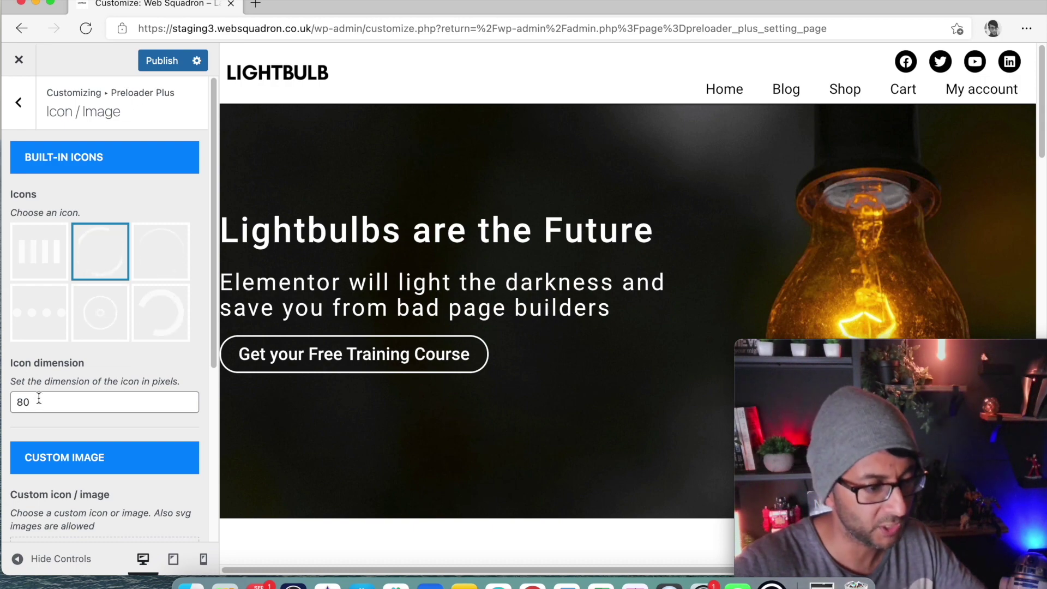
left_click_drag(39, 399, 2, 398)
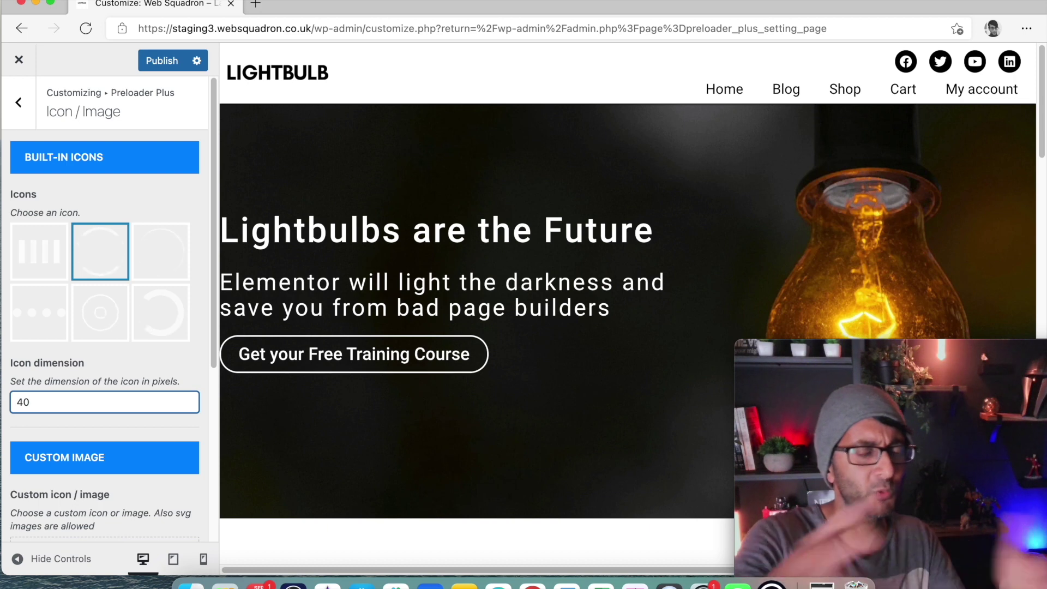
scroll(130, 449, "down", 1)
scroll(130, 450, "down", 5)
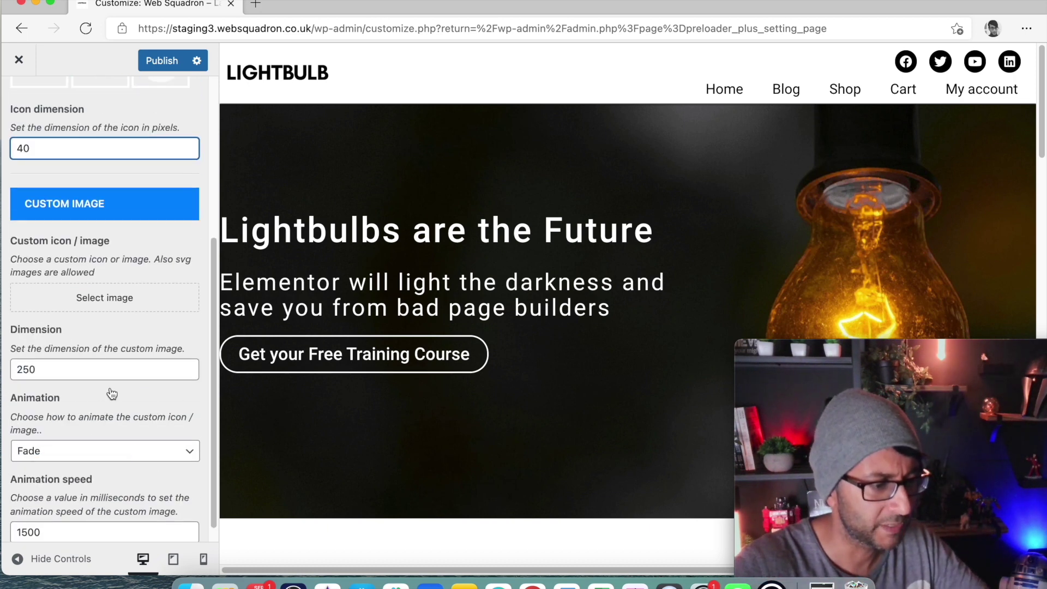
Step: Choose armond.png from the Media Library as the preloader's custom image
left_click(120, 309)
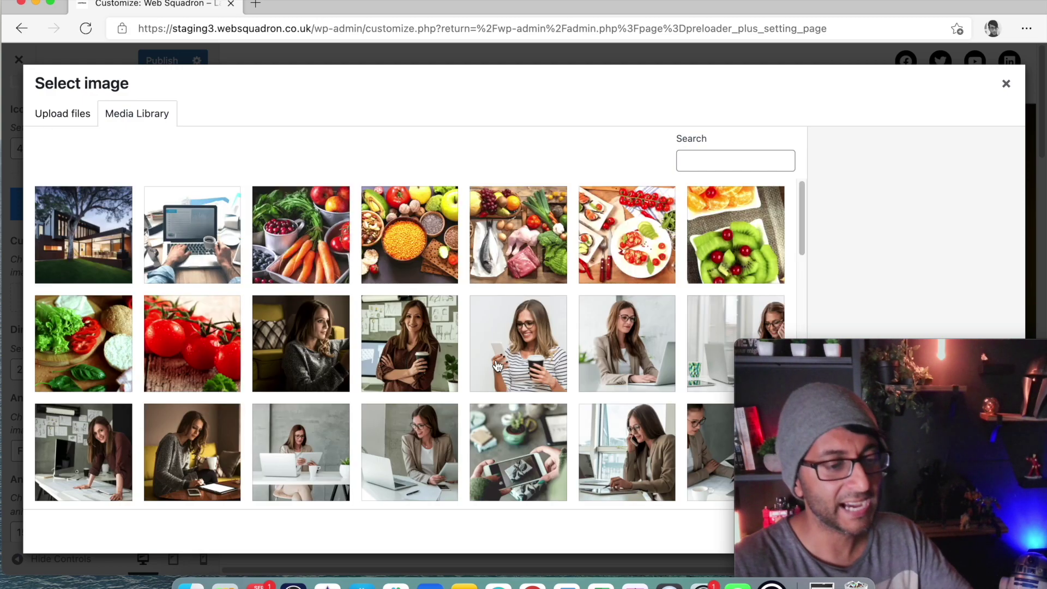
scroll(522, 376, "down", 10)
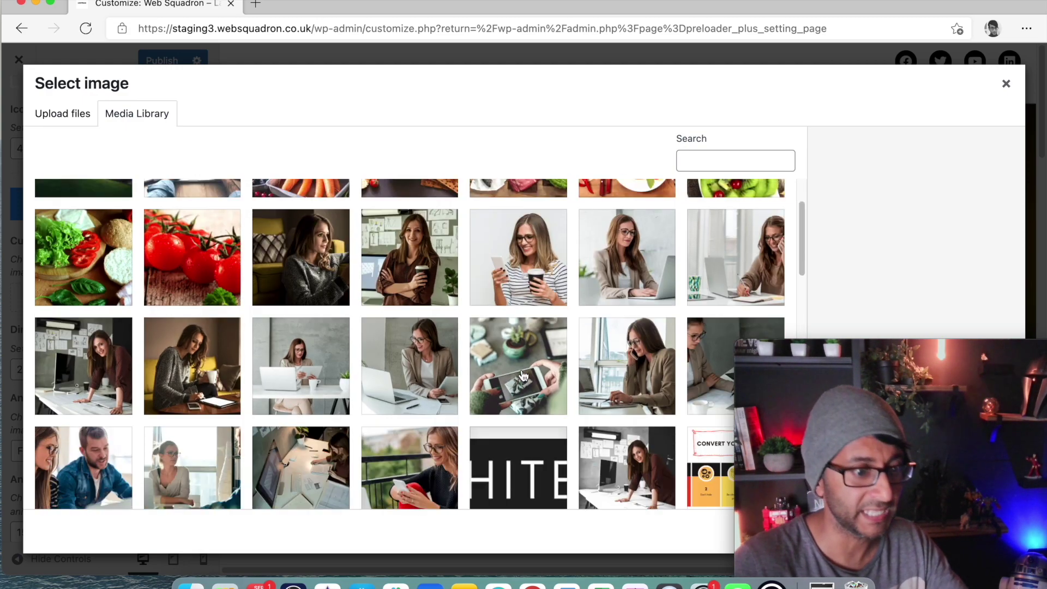
scroll(546, 395, "down", 10)
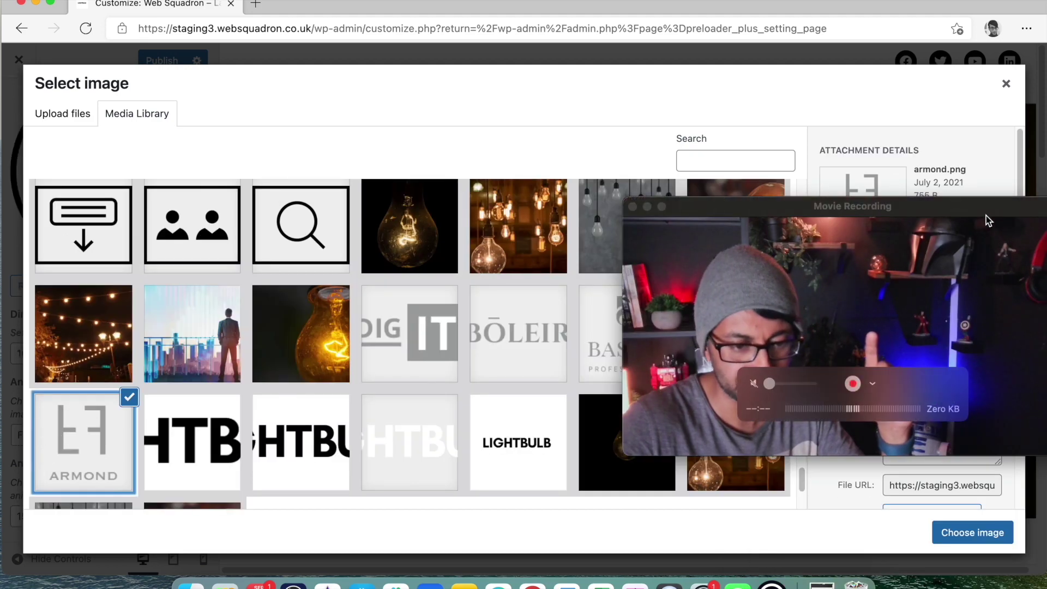
left_click_drag(989, 217, 863, 250)
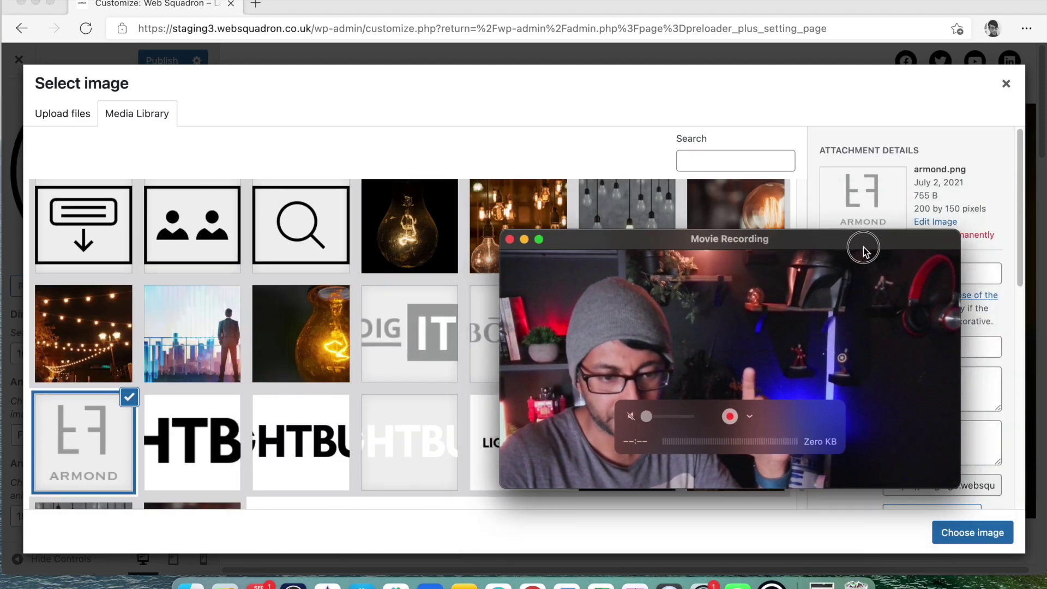
left_click(967, 532)
left_click_drag(847, 268, 1036, 339)
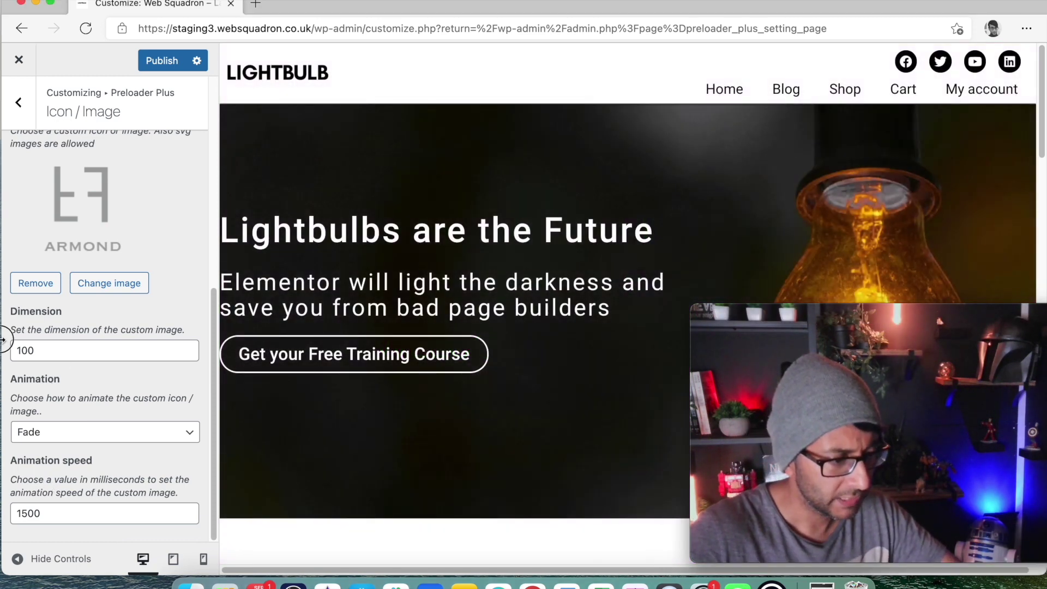
Step: Set the custom image dimension to 300 and, after trying Rotation, settle on No animation
left_click_drag(37, 349, 2, 350)
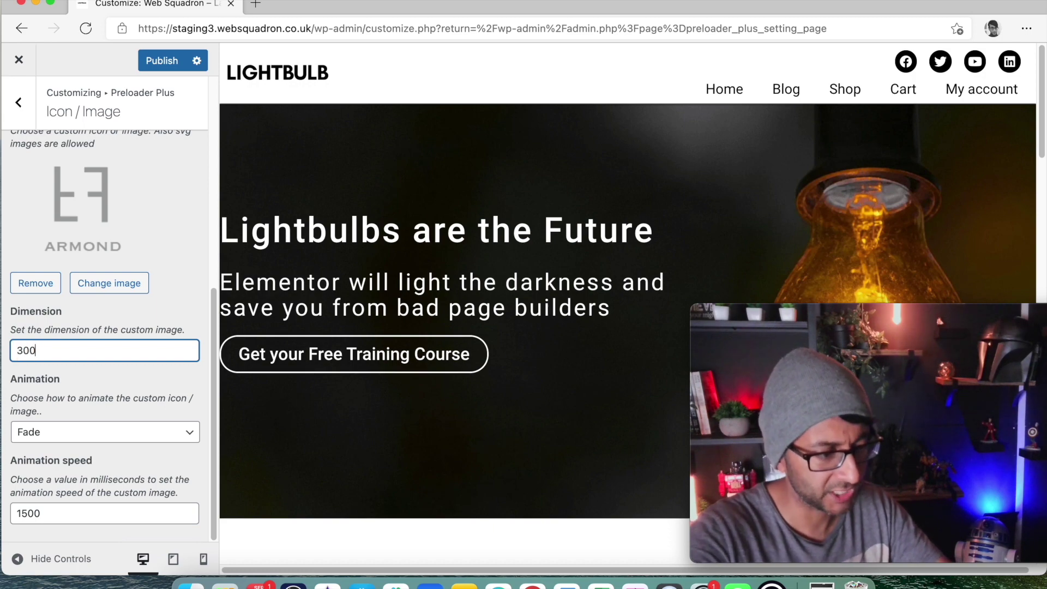
type("300")
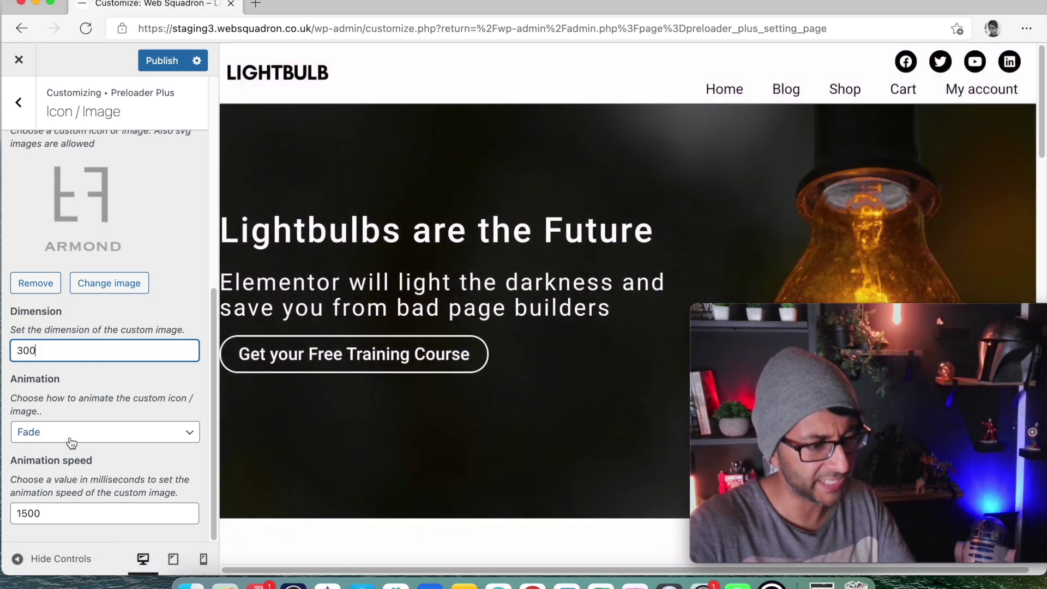
left_click(71, 441)
left_click(71, 451)
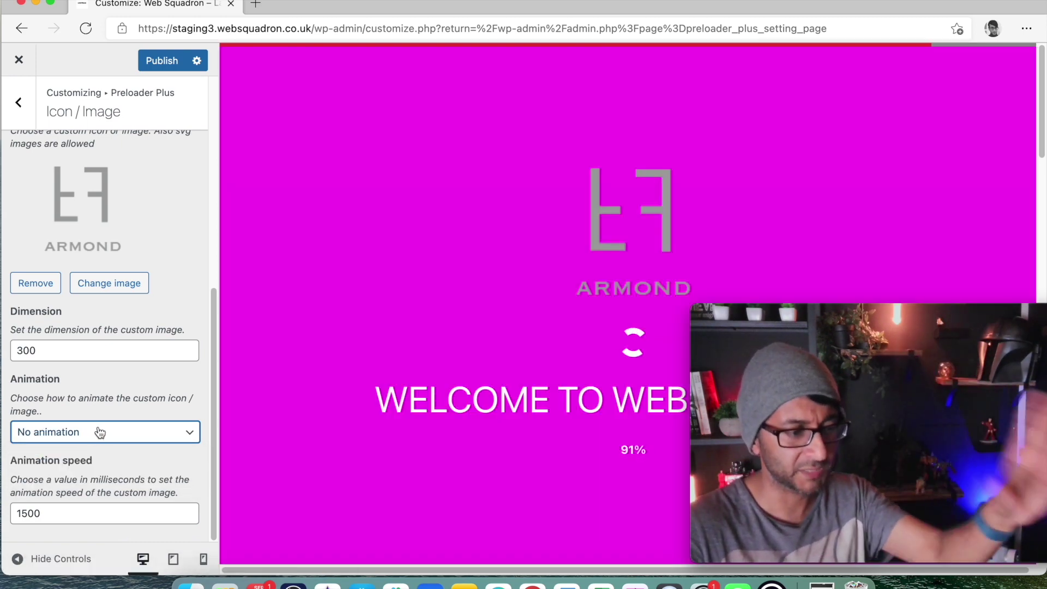
left_click(100, 433)
left_click(91, 463)
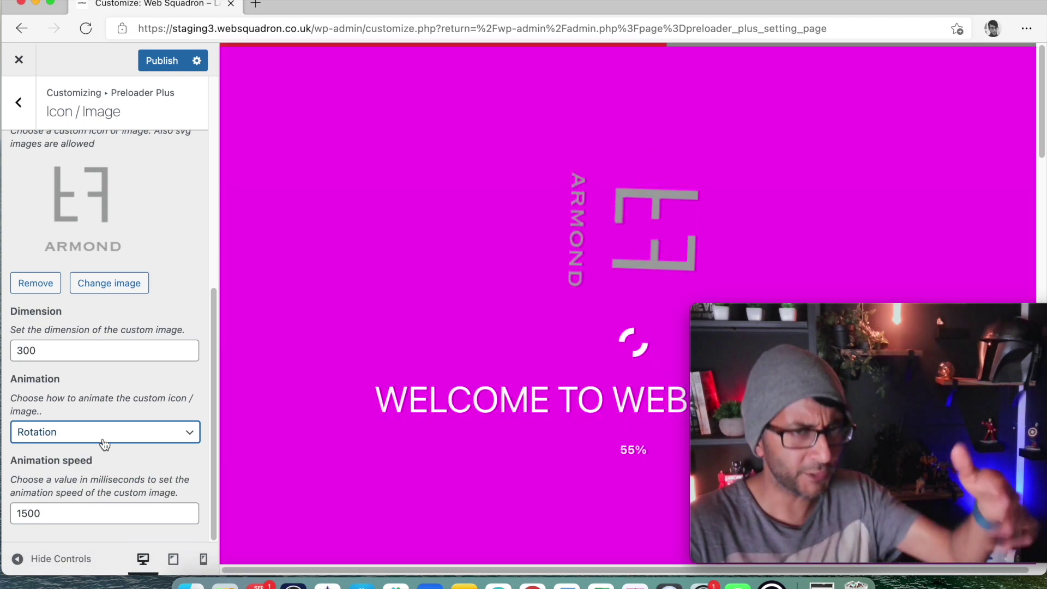
left_click(103, 434)
left_click(100, 451)
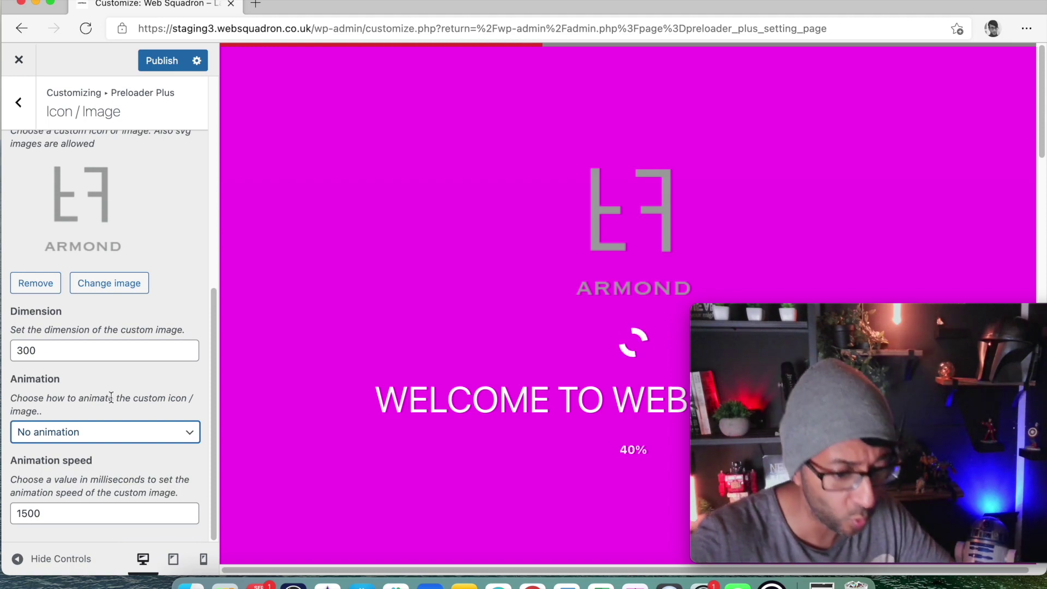
Step: Publish the preloader image changes
left_click_drag(818, 314, 900, 315)
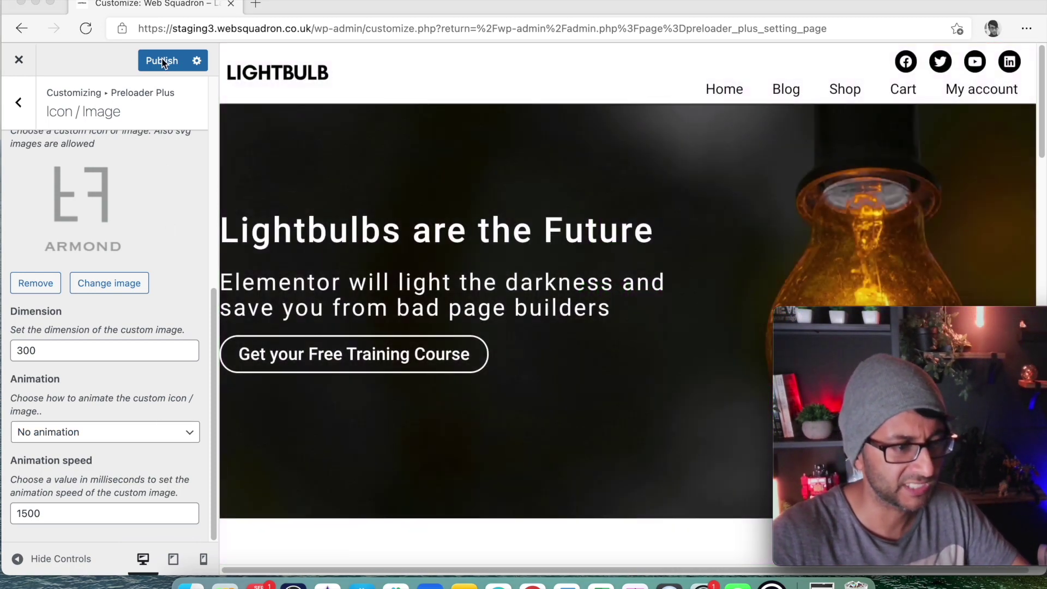
left_click(167, 61)
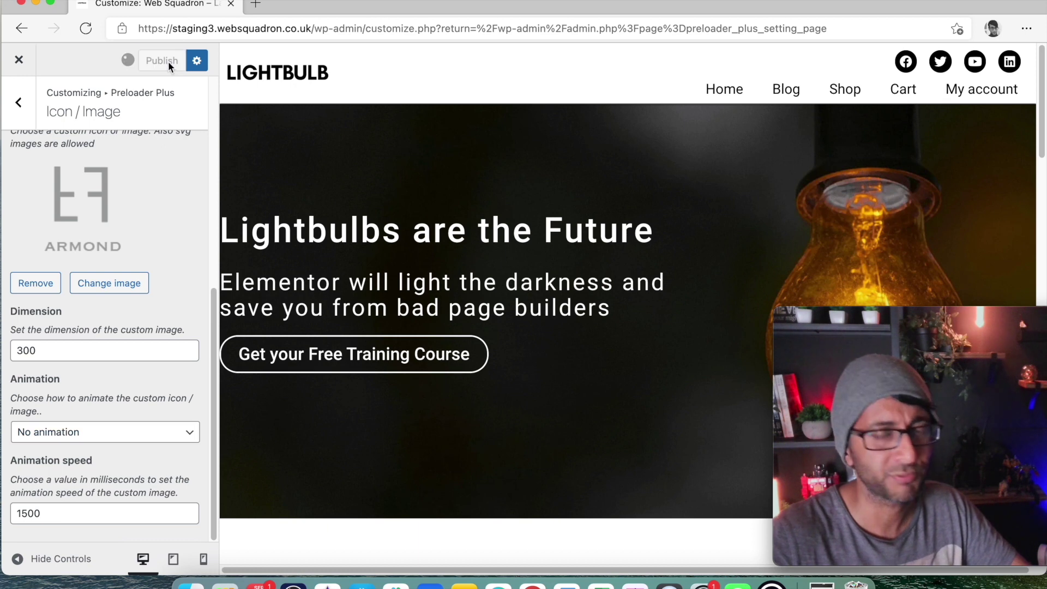
scroll(44, 169, "up", 6)
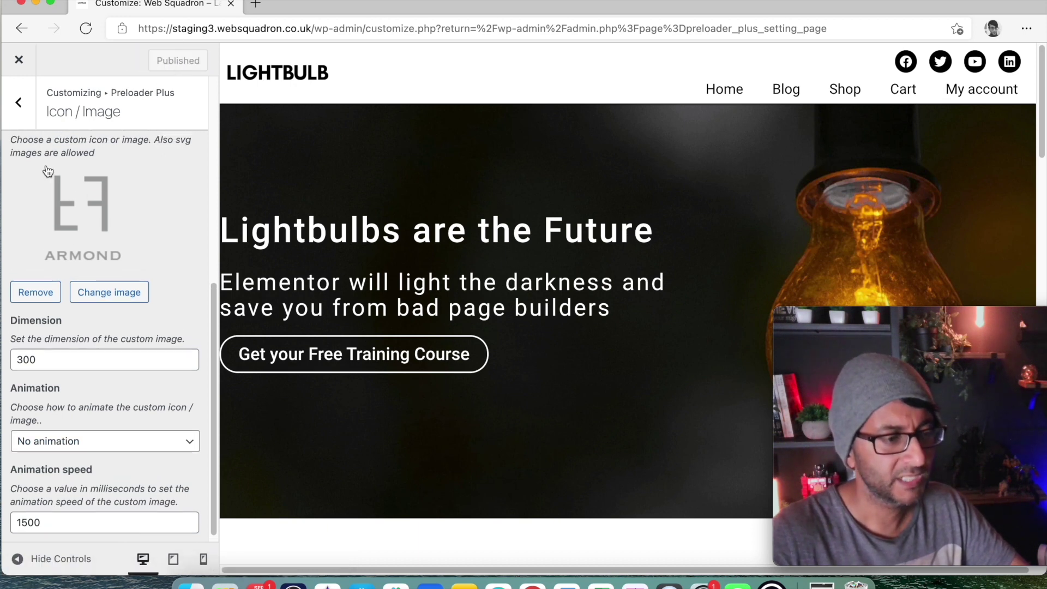
Step: In Preloader Plus Animations, set Preloader Animations Direction to Left
left_click(20, 103)
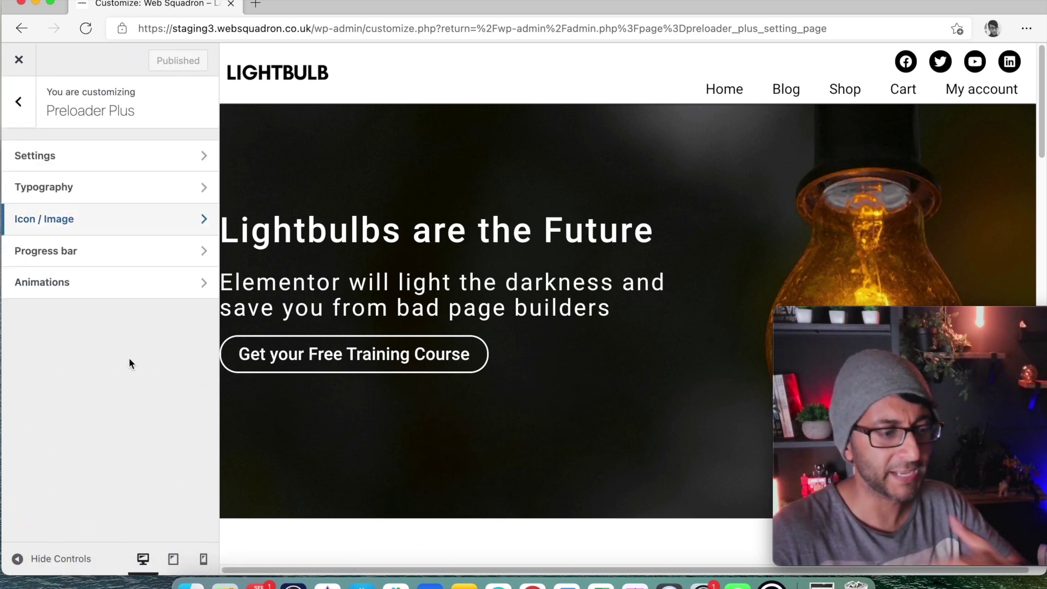
left_click(56, 283)
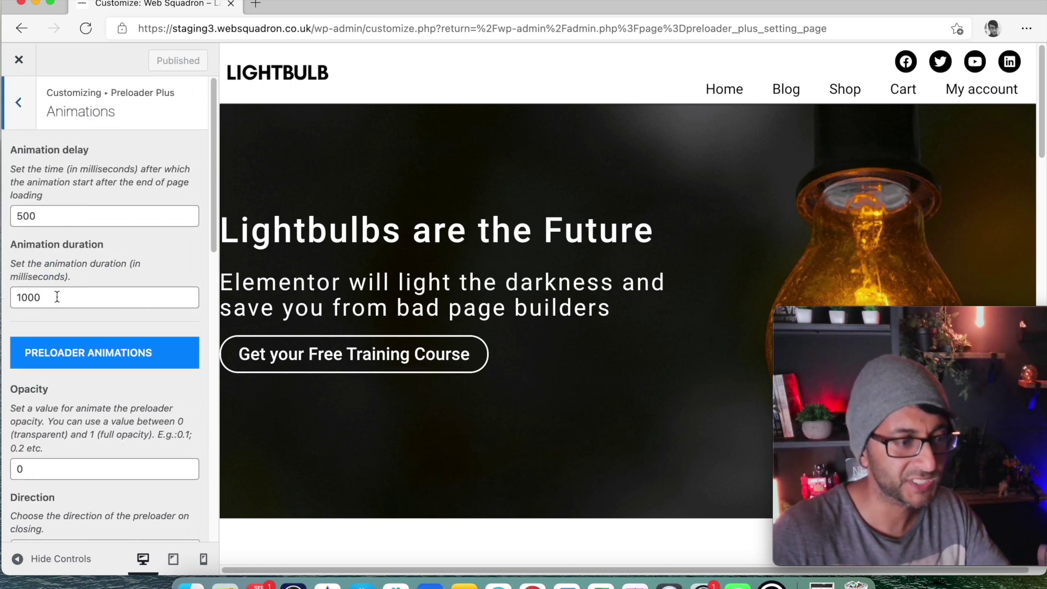
scroll(161, 338, "down", 3)
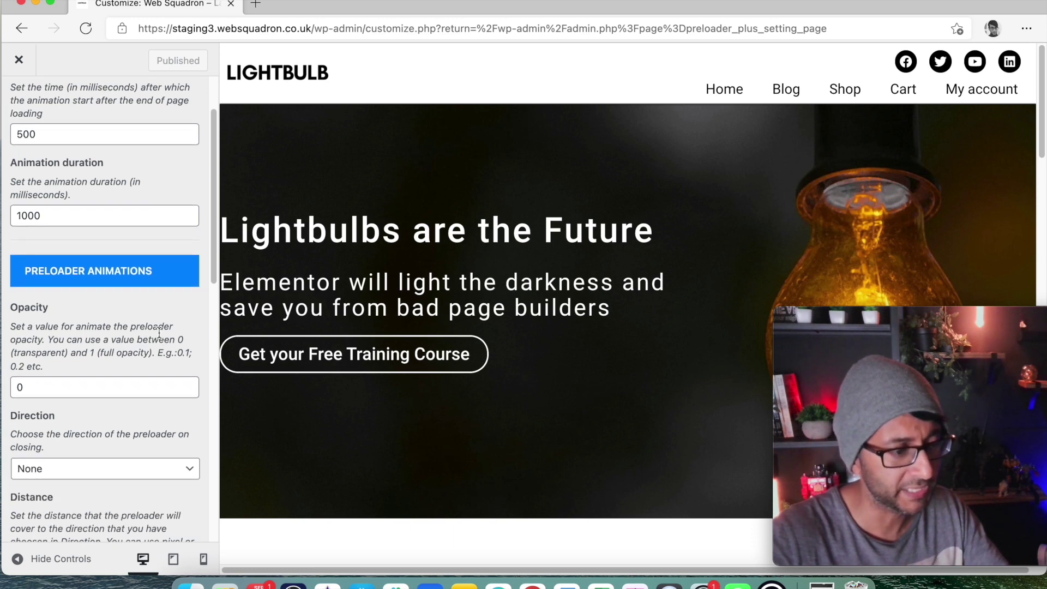
scroll(117, 325, "down", 5)
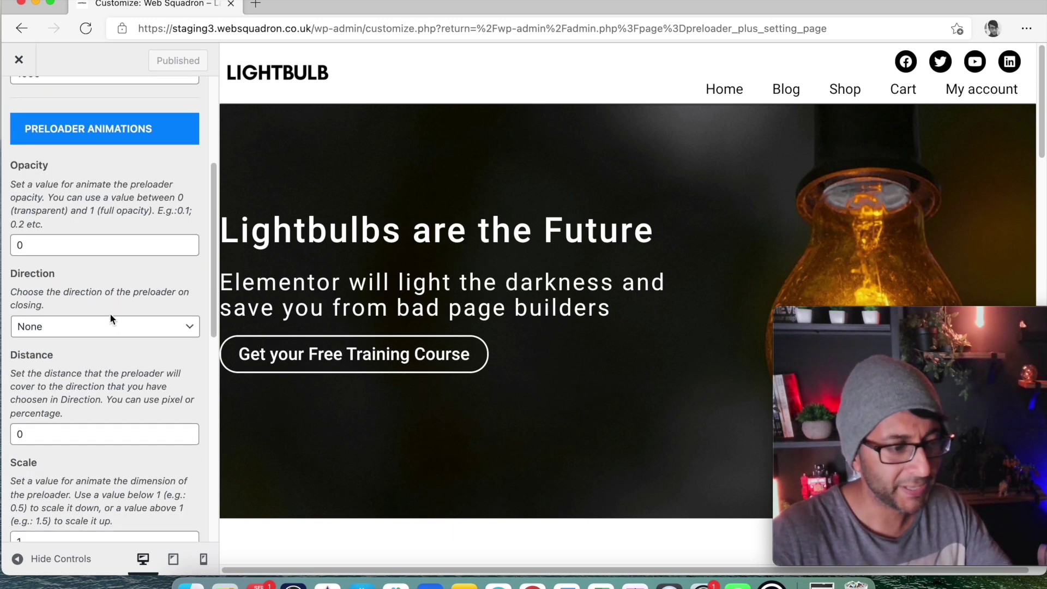
scroll(112, 316, "down", 1)
left_click(118, 299)
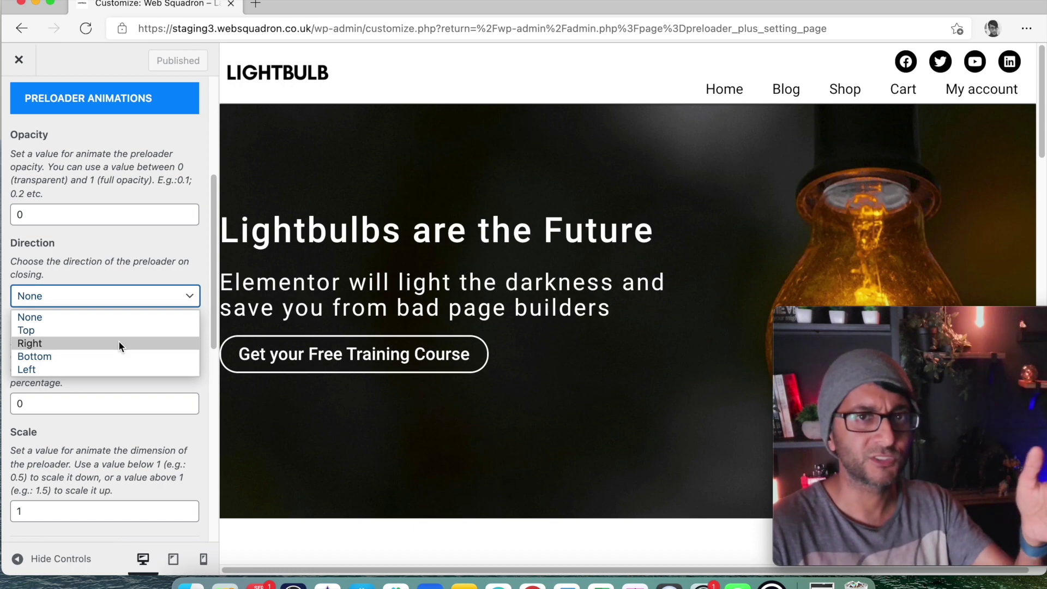
left_click(94, 371)
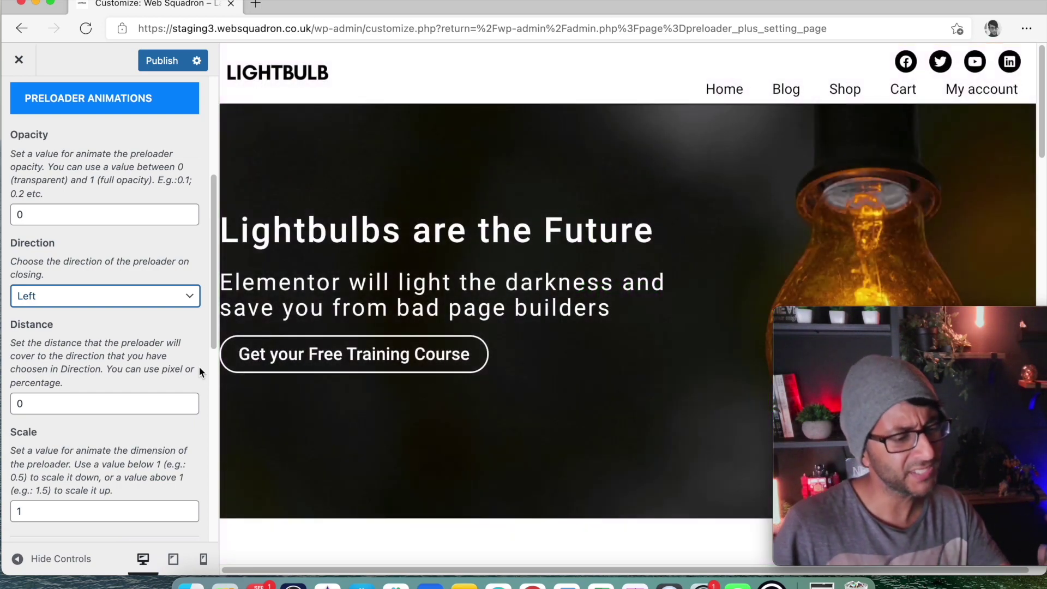
Step: Review Content Animations, publish the change and close the Customizer
scroll(136, 382, "down", 5)
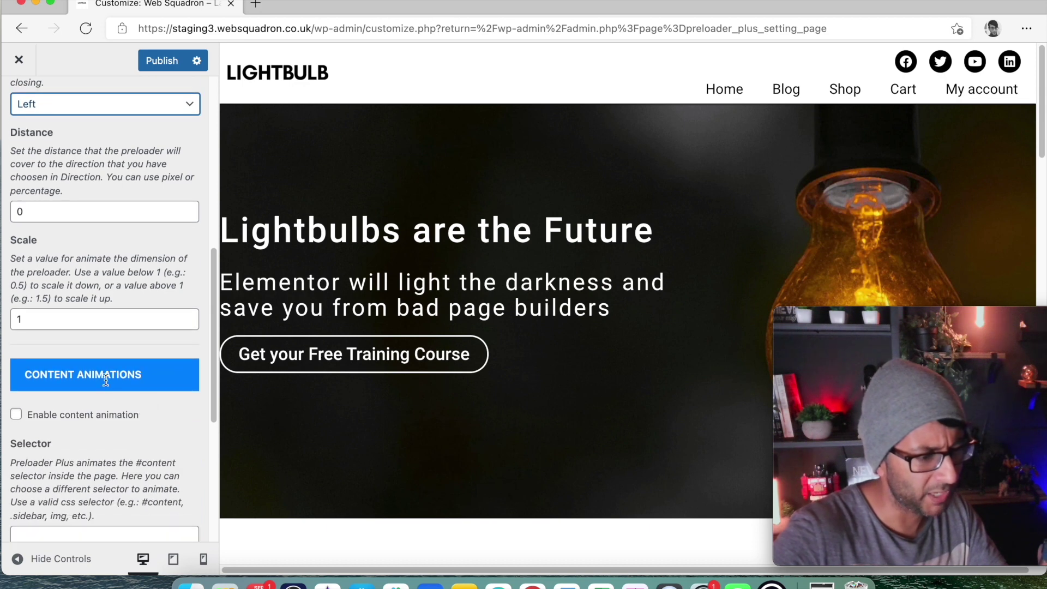
scroll(105, 380, "down", 6)
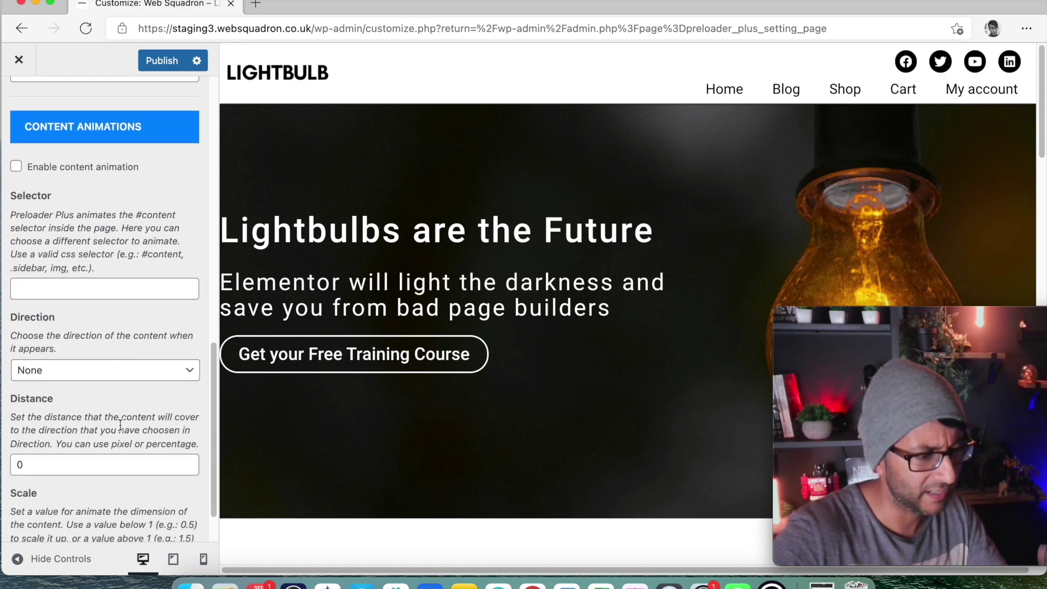
scroll(117, 425, "down", 2)
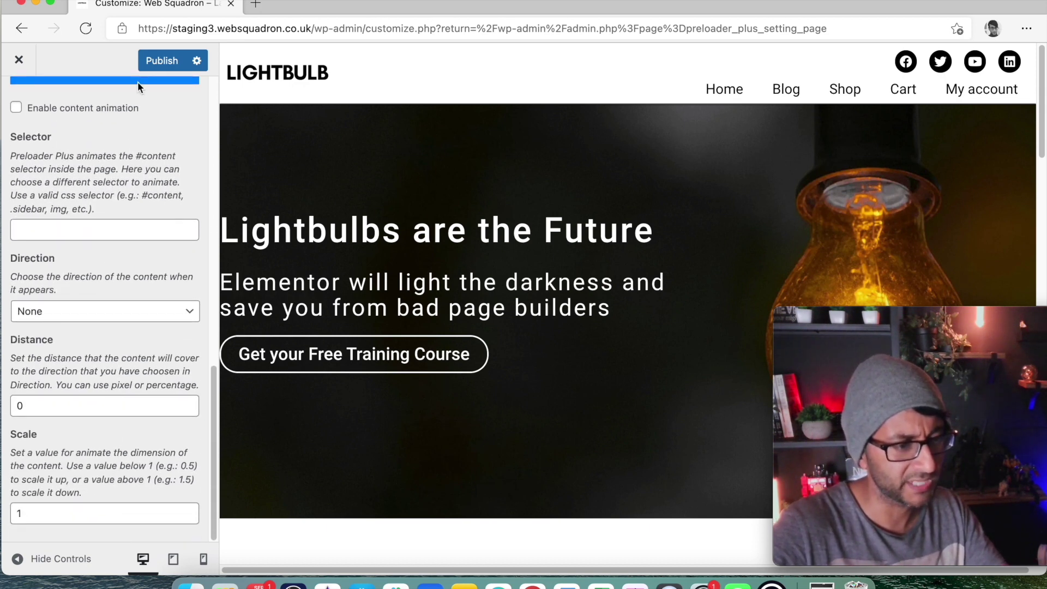
left_click(152, 59)
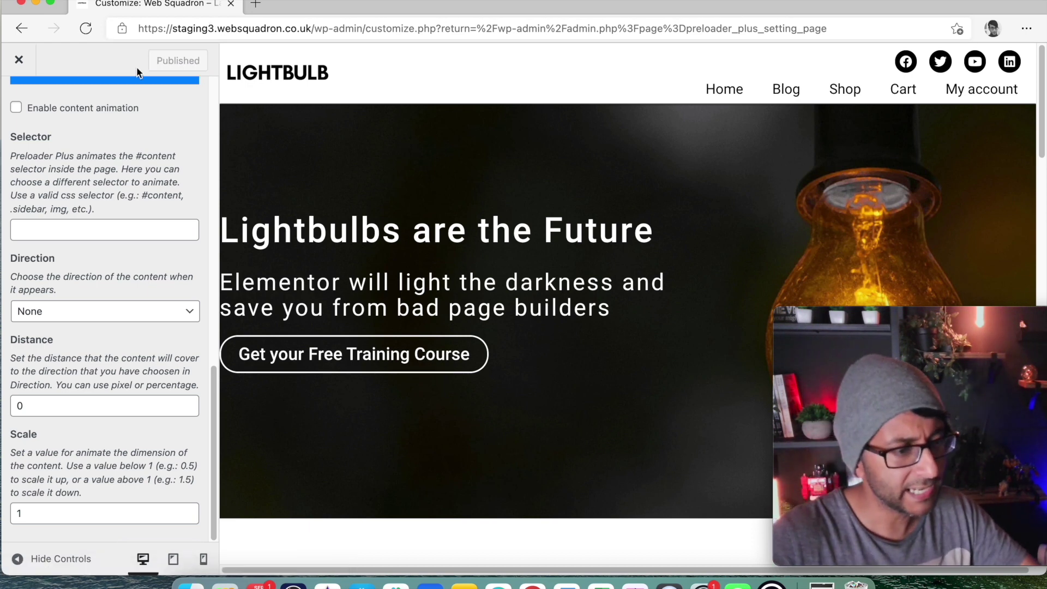
left_click(19, 61)
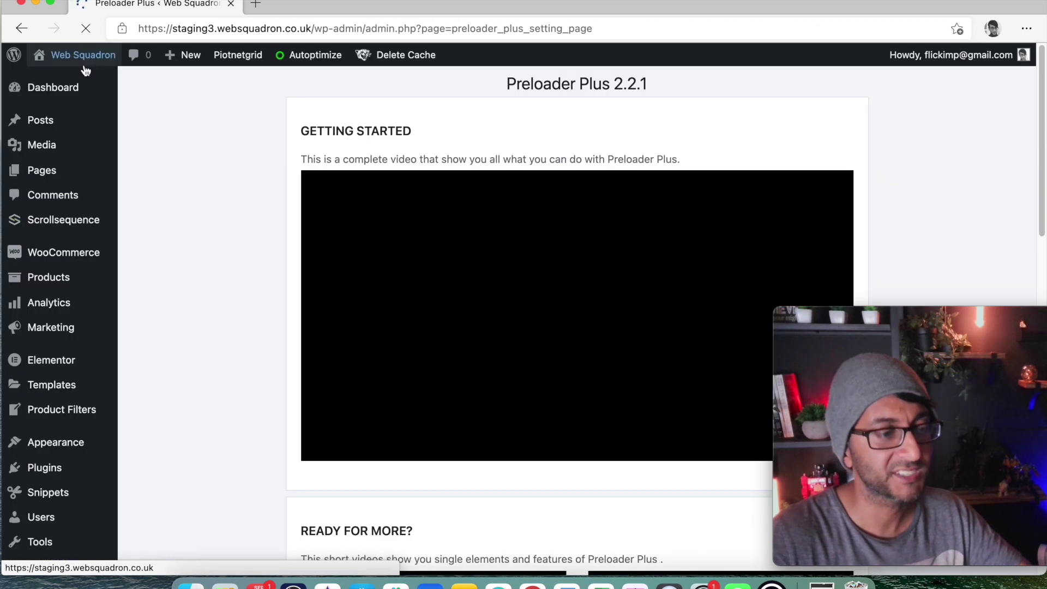
Step: Visit the live homepage and reload it twice to watch the preloader
mouse_move(82, 57)
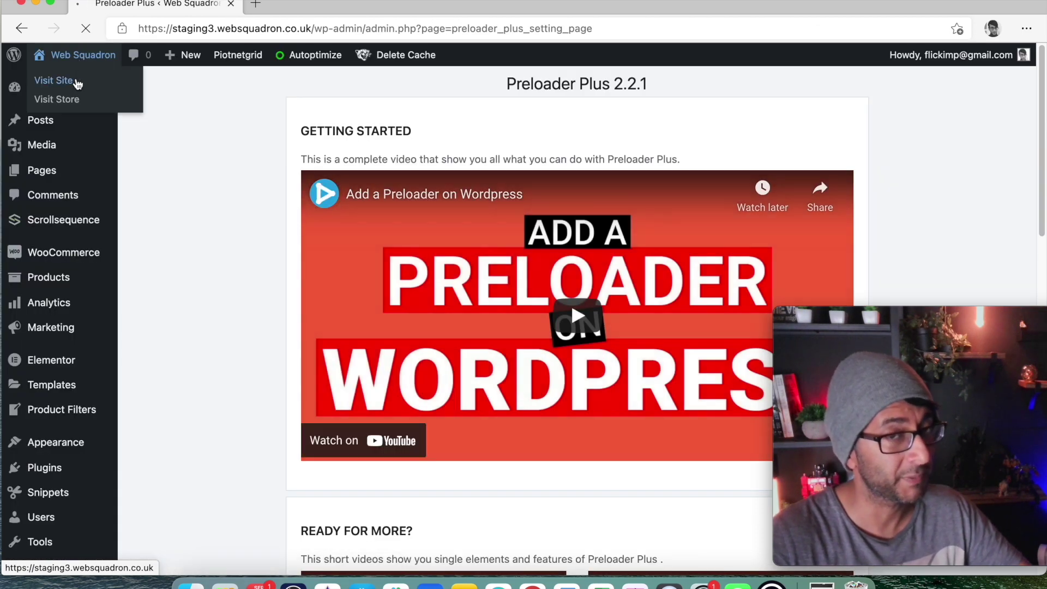
left_click(77, 84)
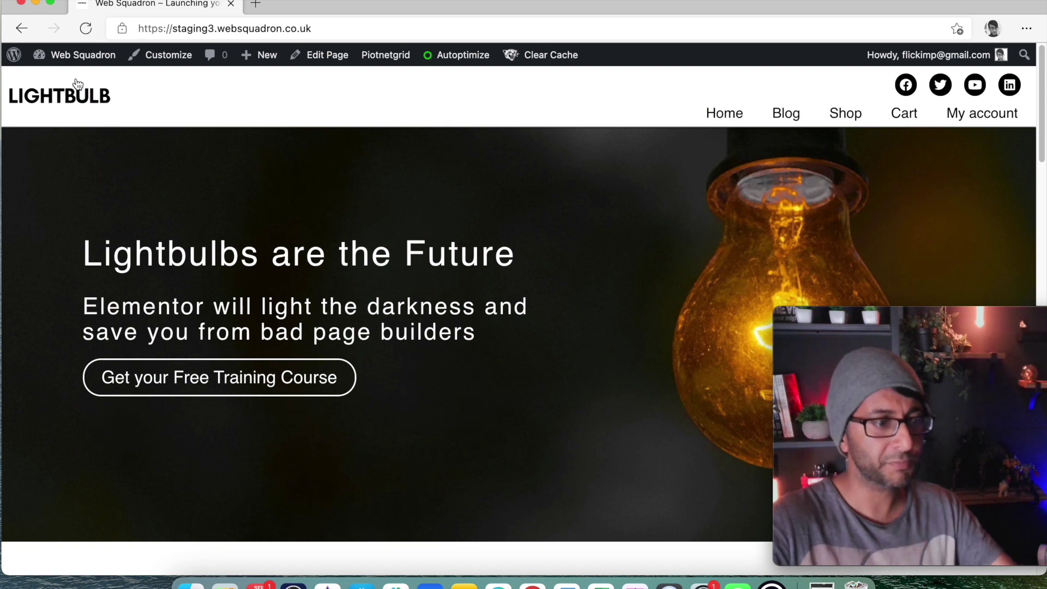
left_click(297, 28)
key("Return")
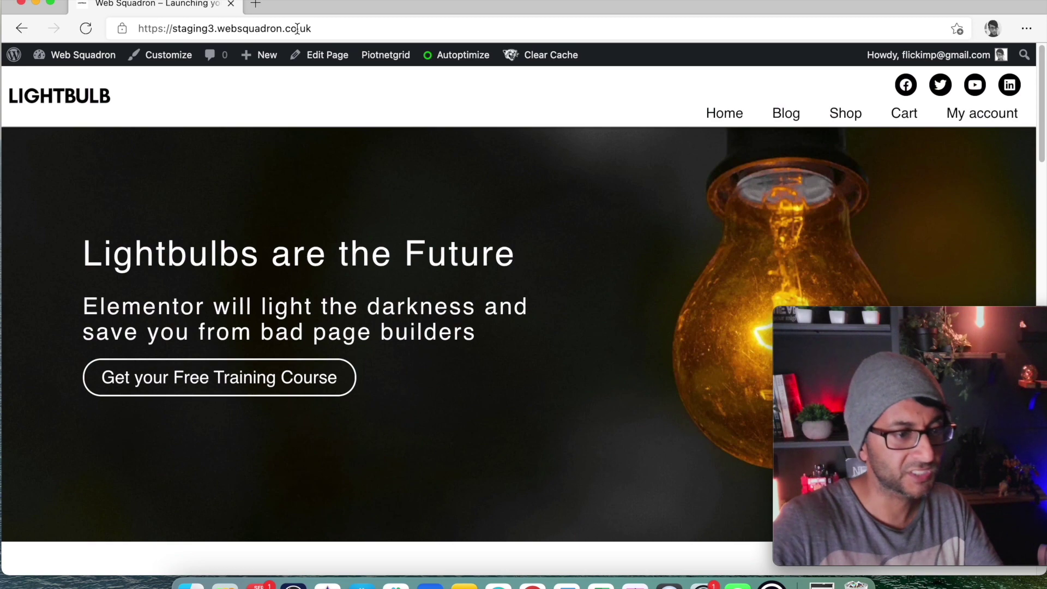
left_click(297, 28)
key("Return")
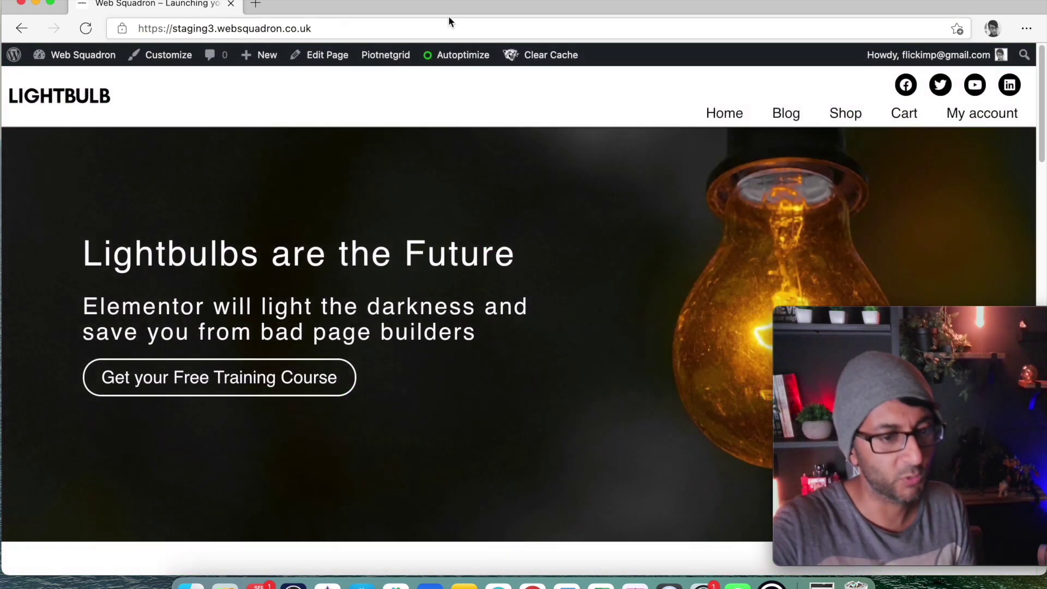
Step: Browse the Shop, Blog and other site pages
left_click(861, 116)
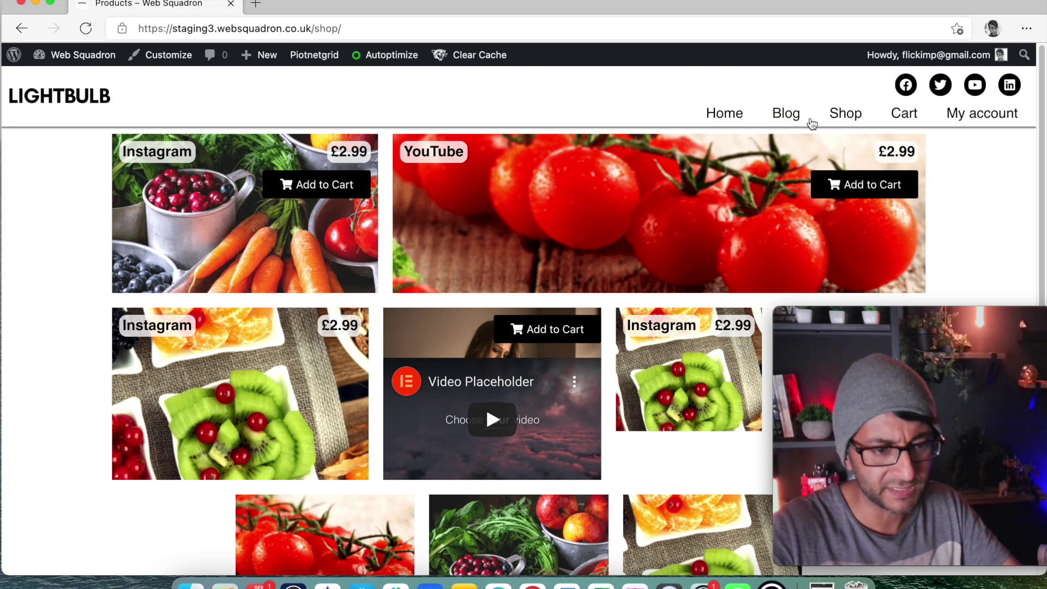
left_click(786, 123)
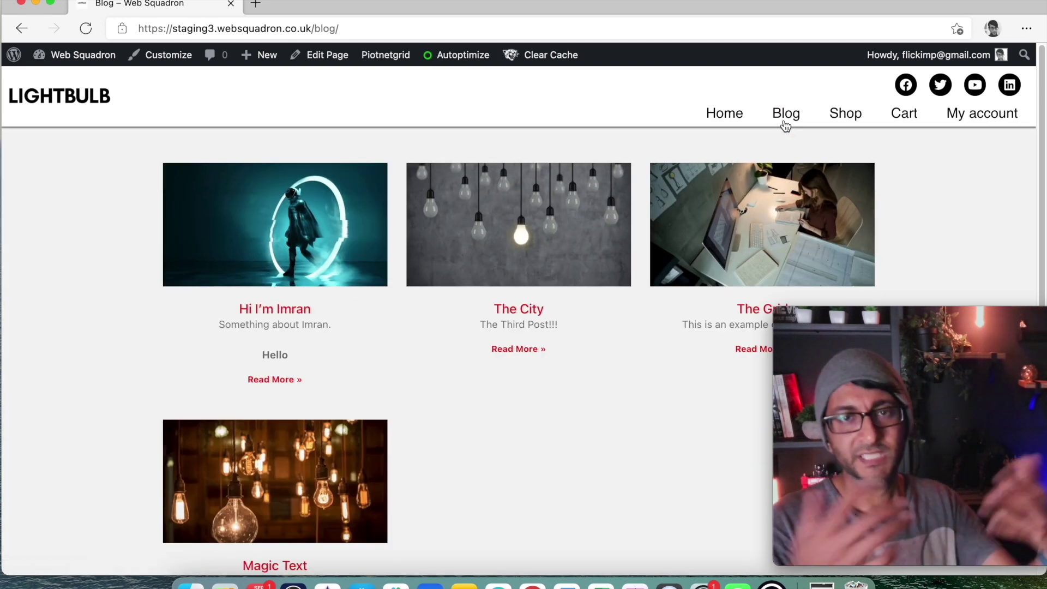
left_click(739, 119)
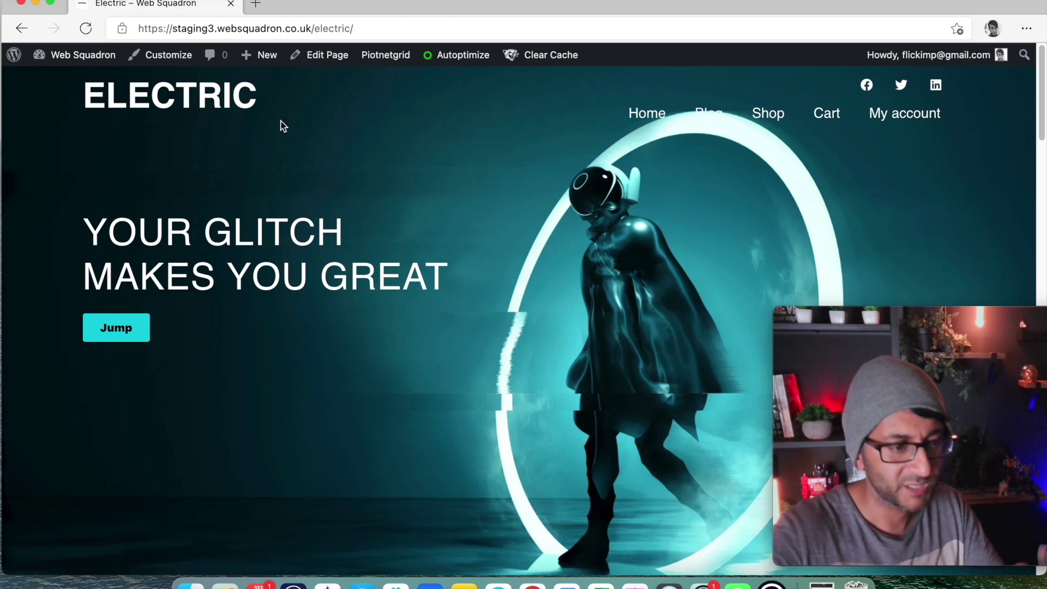
left_click(647, 123)
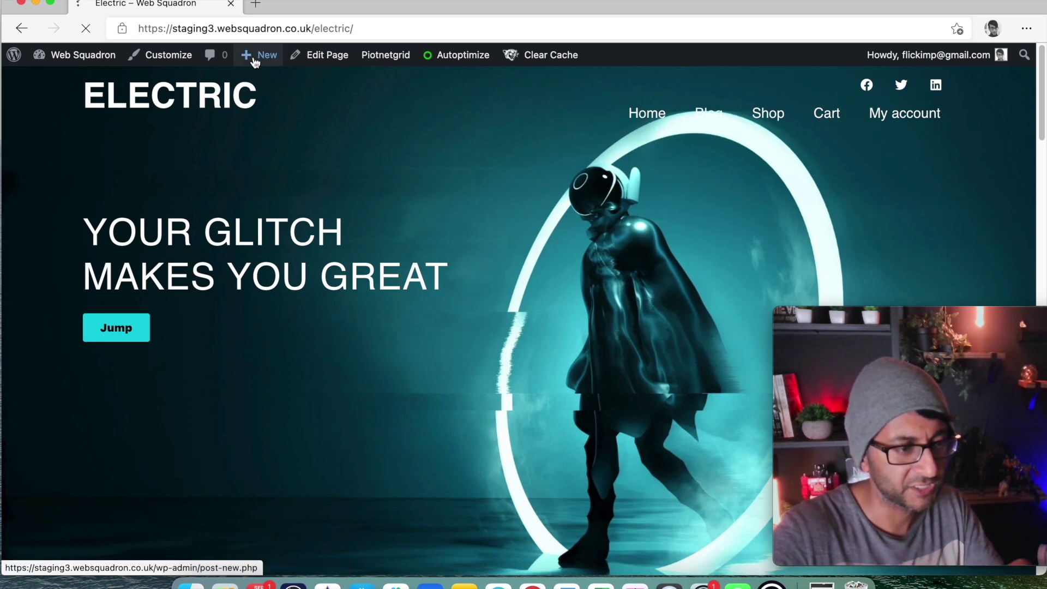
Step: Remove the electric/ path from the address to load the home page
left_click(288, 29)
left_click(300, 28)
left_click_drag(316, 28, 354, 28)
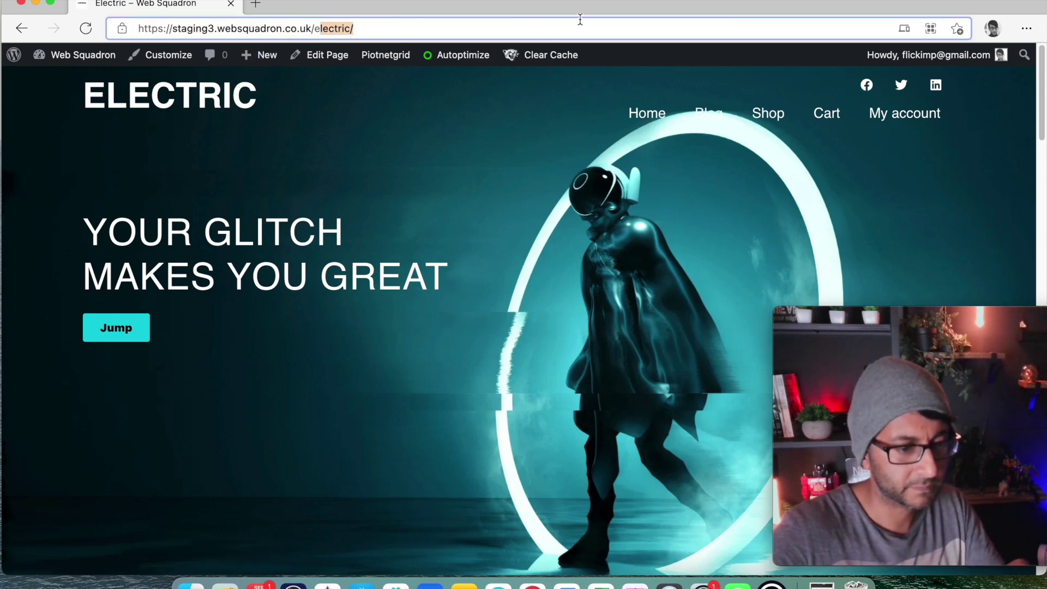
key("BackSpace")
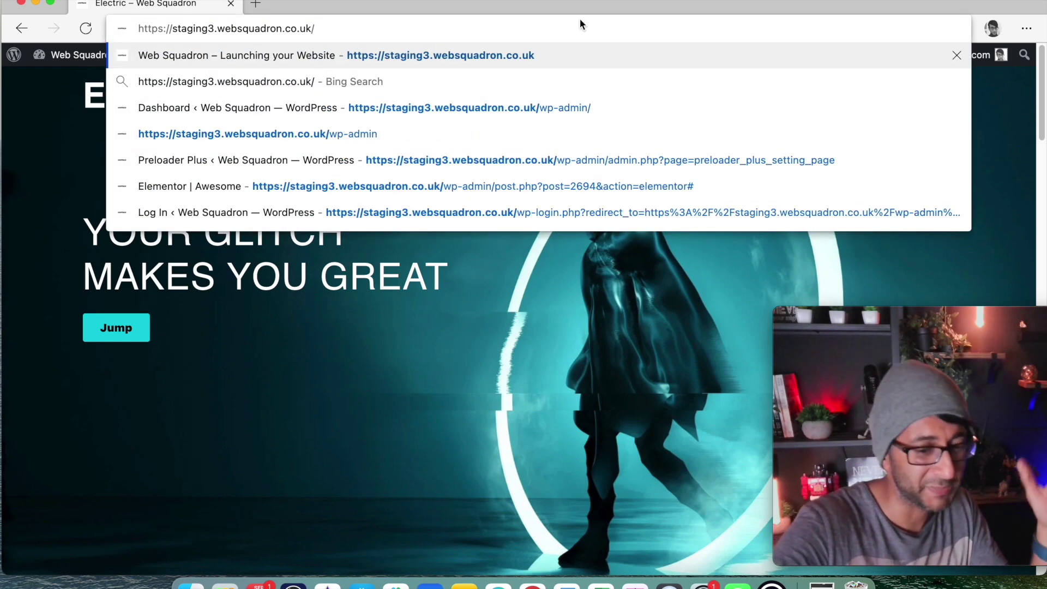
key("Return")
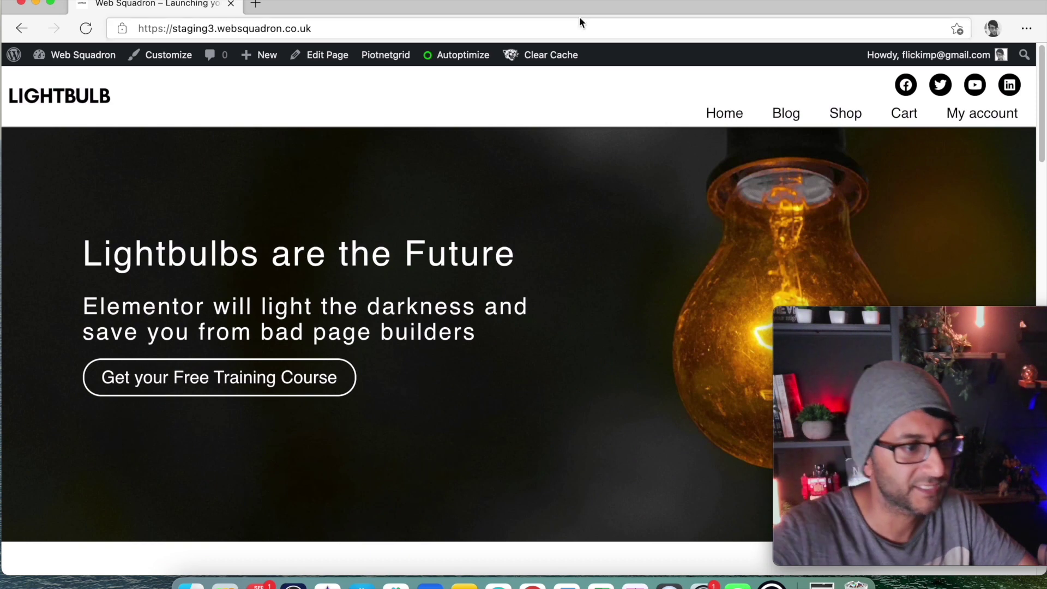
Step: From the Dashboard, open the Customizer's Preloader Plus general settings
mouse_move(93, 56)
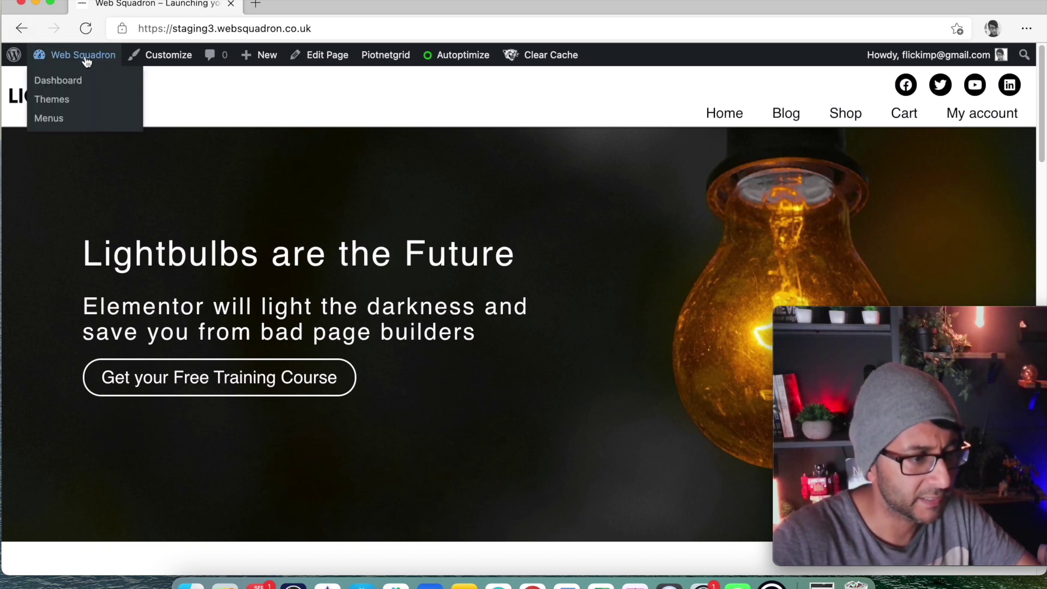
left_click(55, 86)
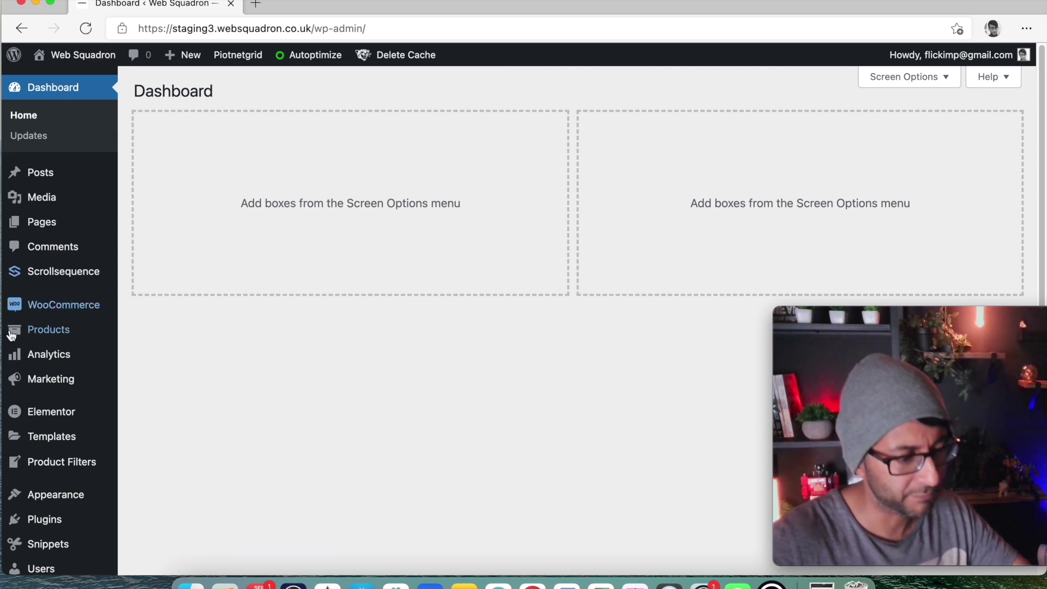
scroll(71, 499, "down", 1)
mouse_move(71, 502)
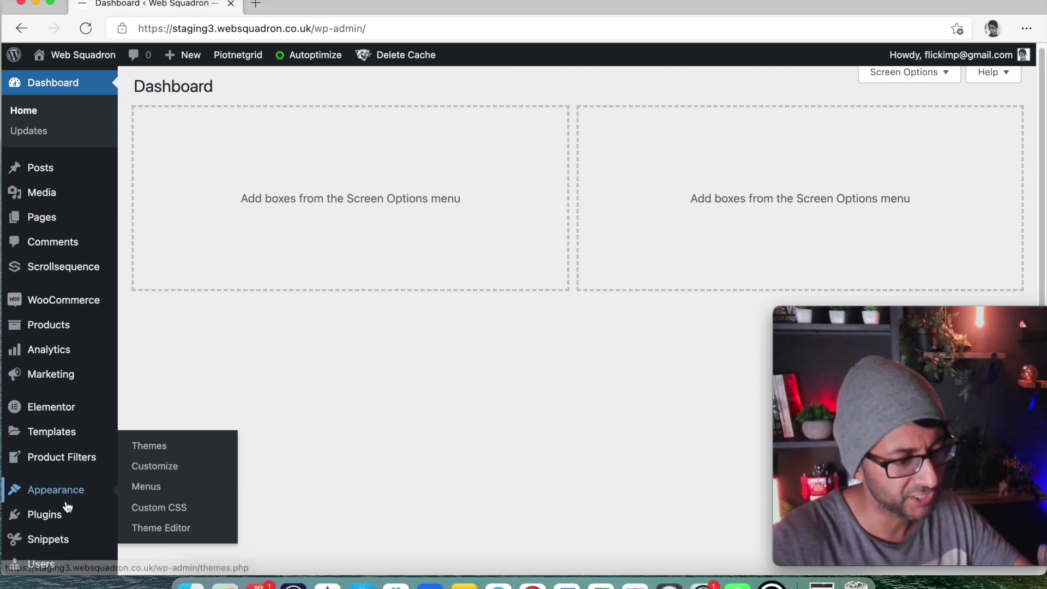
left_click(190, 470)
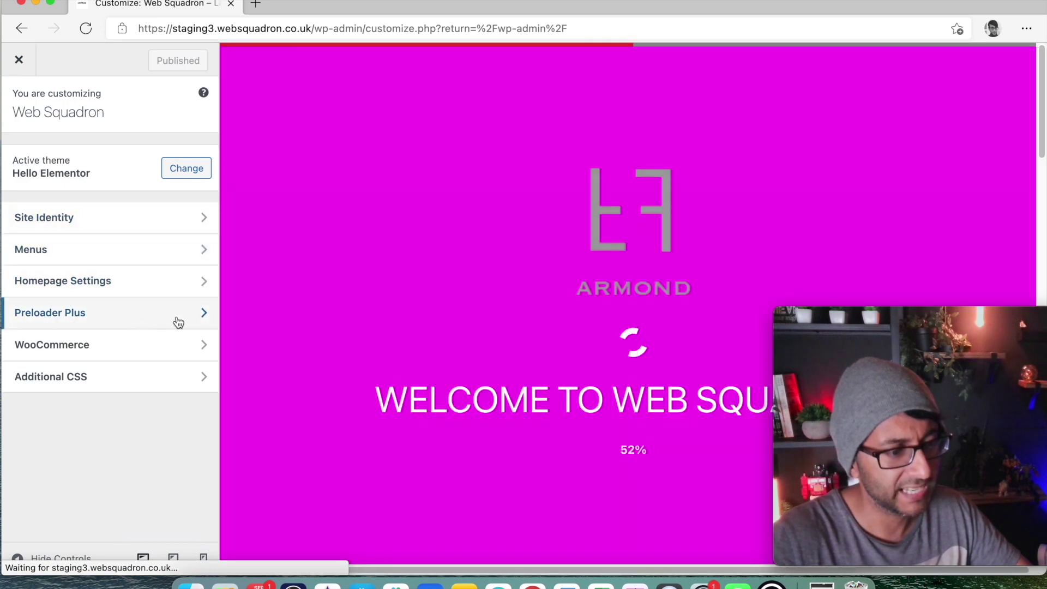
left_click(188, 316)
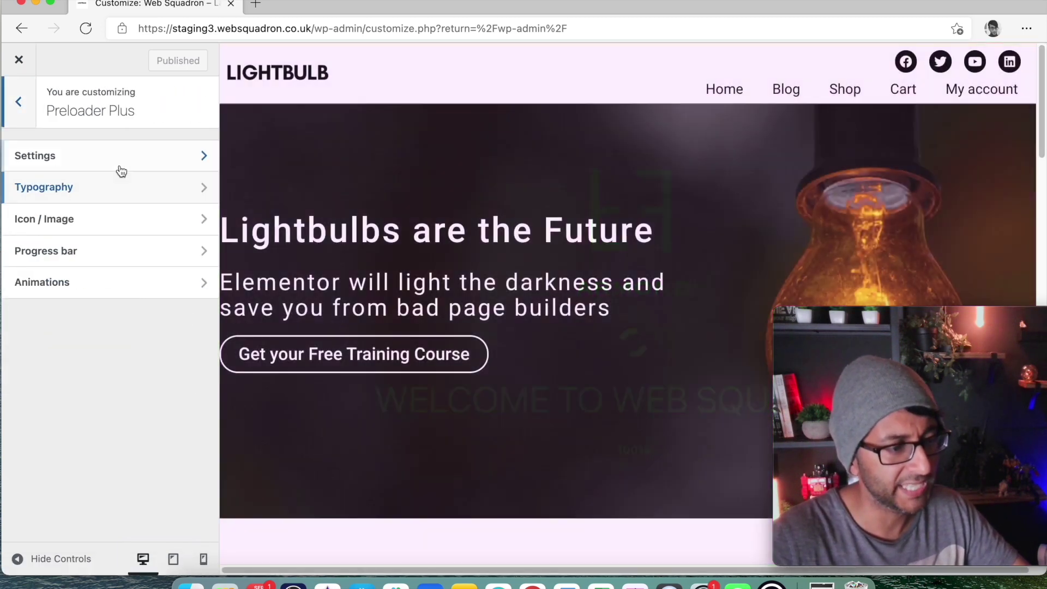
left_click(131, 158)
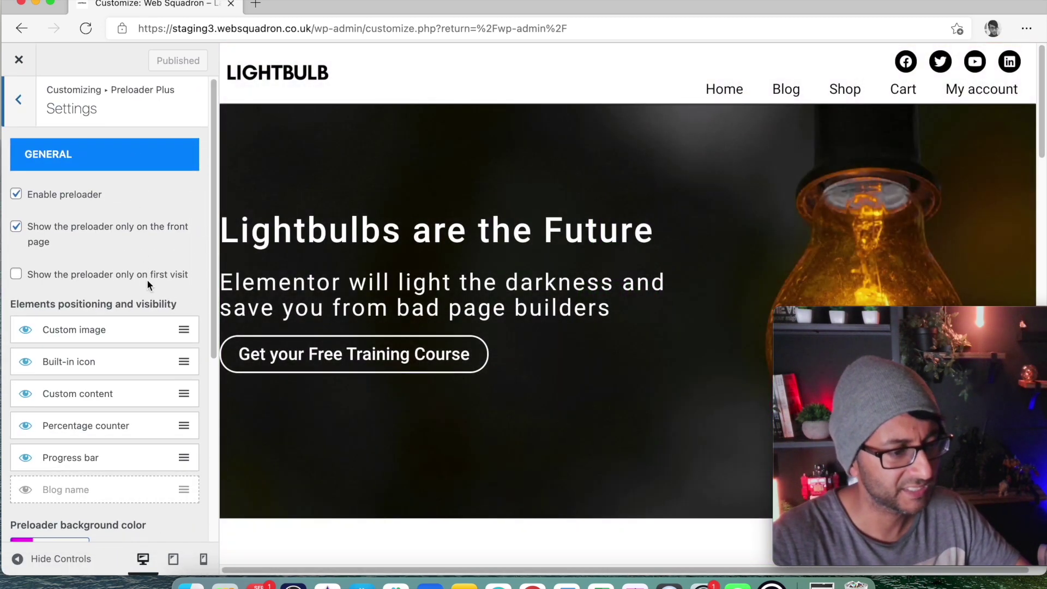
Step: Look over the settings, including the pink background colour, then exit the Customizer
scroll(164, 295, "down", 6)
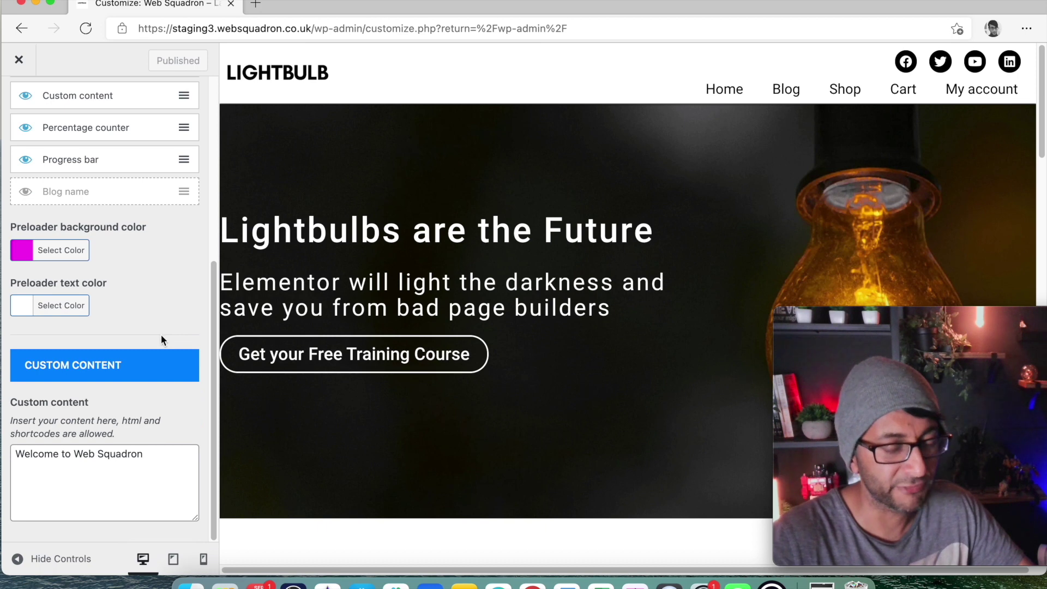
scroll(163, 341, "up", 6)
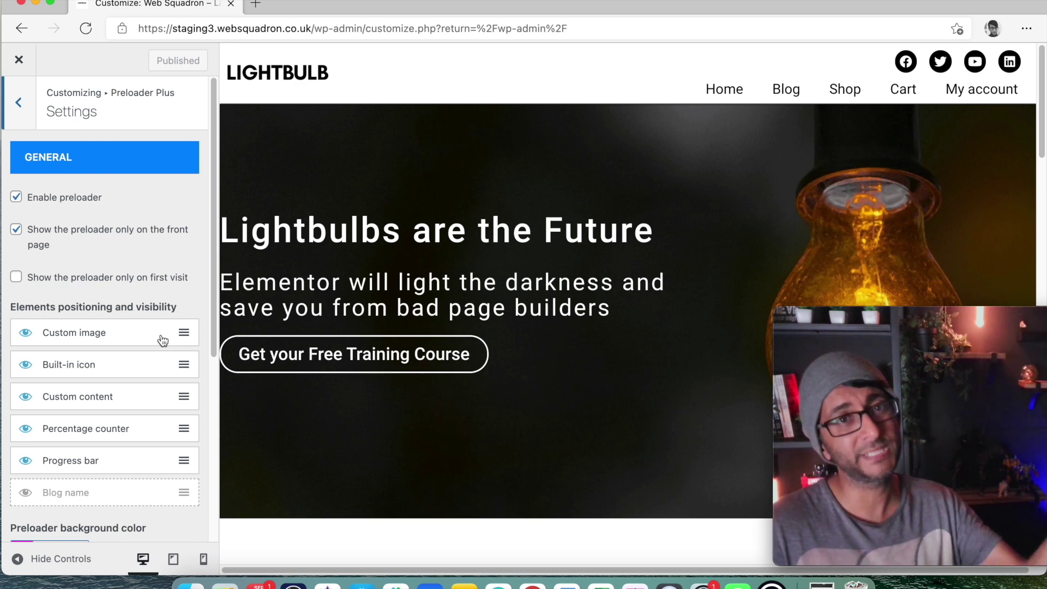
key("shift+Tab")
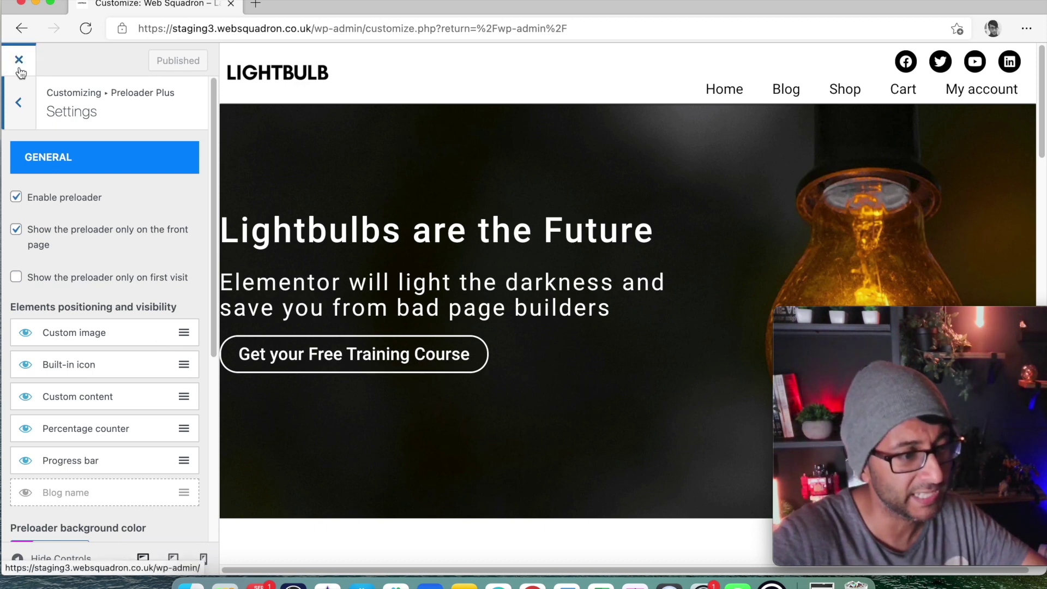
key("Return")
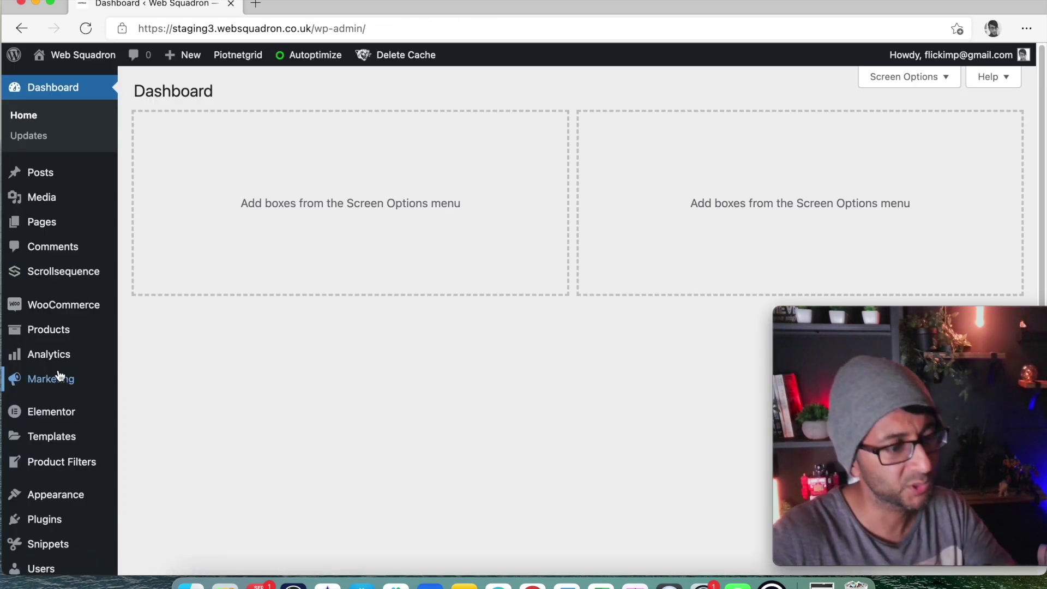
Step: Search Add New plugins for 'preloader' and browse the 190 results, with Preloader Plus Active
mouse_move(60, 448)
mouse_move(43, 519)
left_click(147, 512)
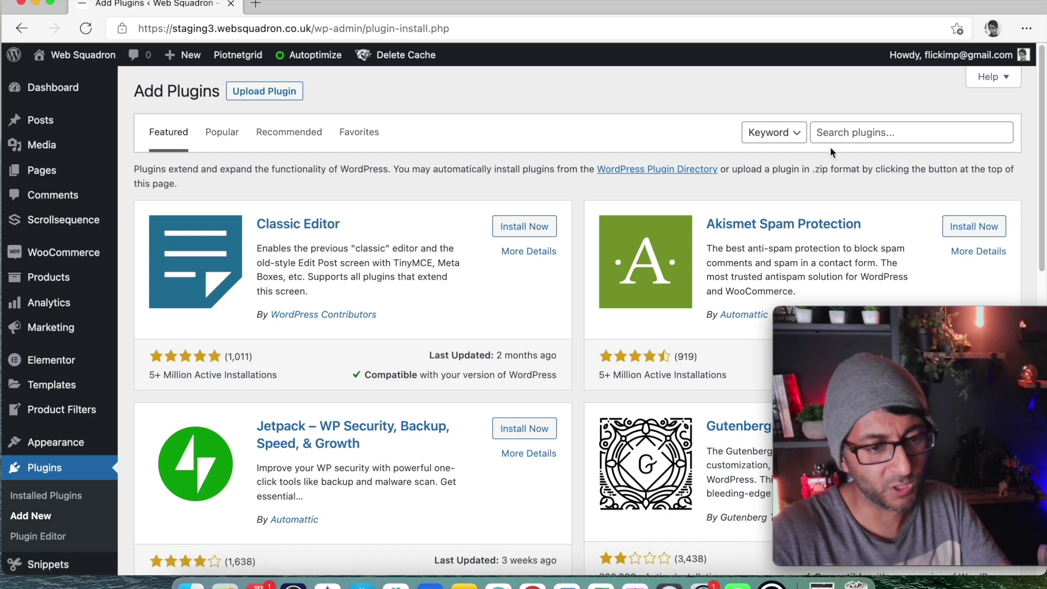
left_click(841, 136)
left_click(839, 207)
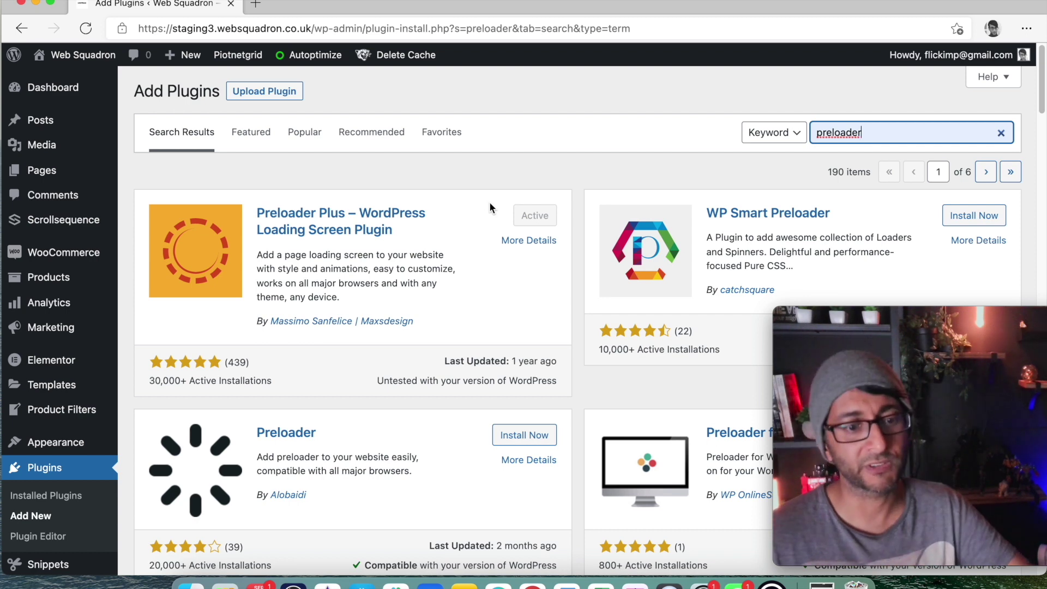
scroll(653, 306, "down", 6)
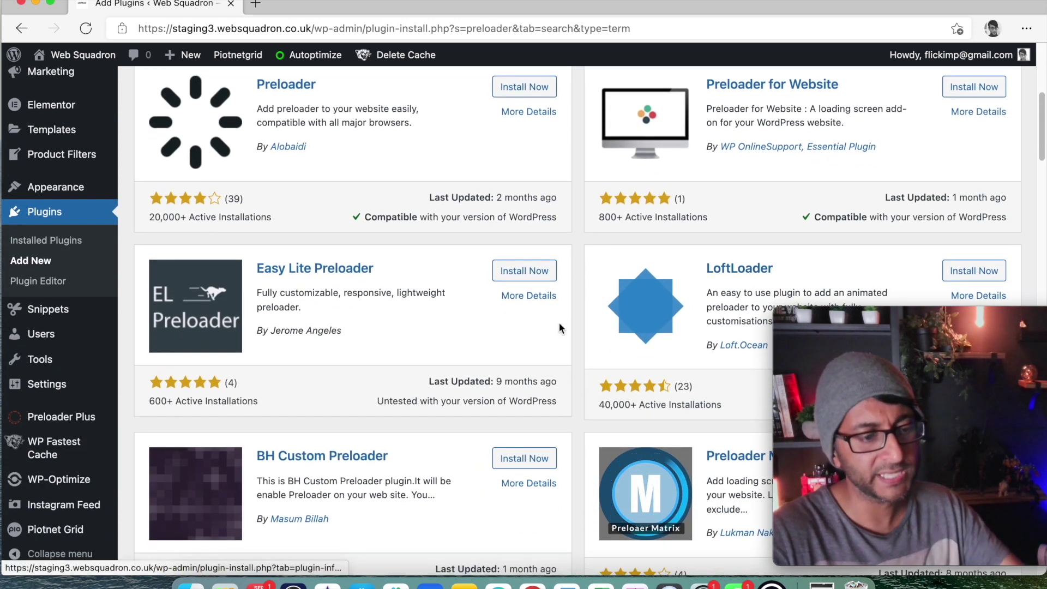
scroll(558, 322, "down", 2)
scroll(559, 323, "down", 5)
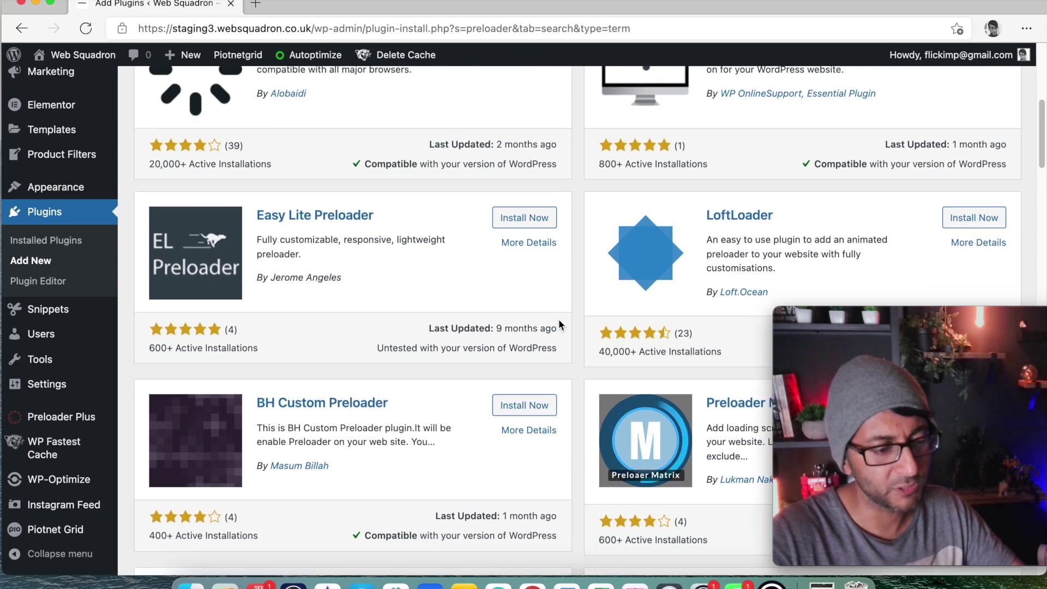
scroll(558, 323, "up", 10)
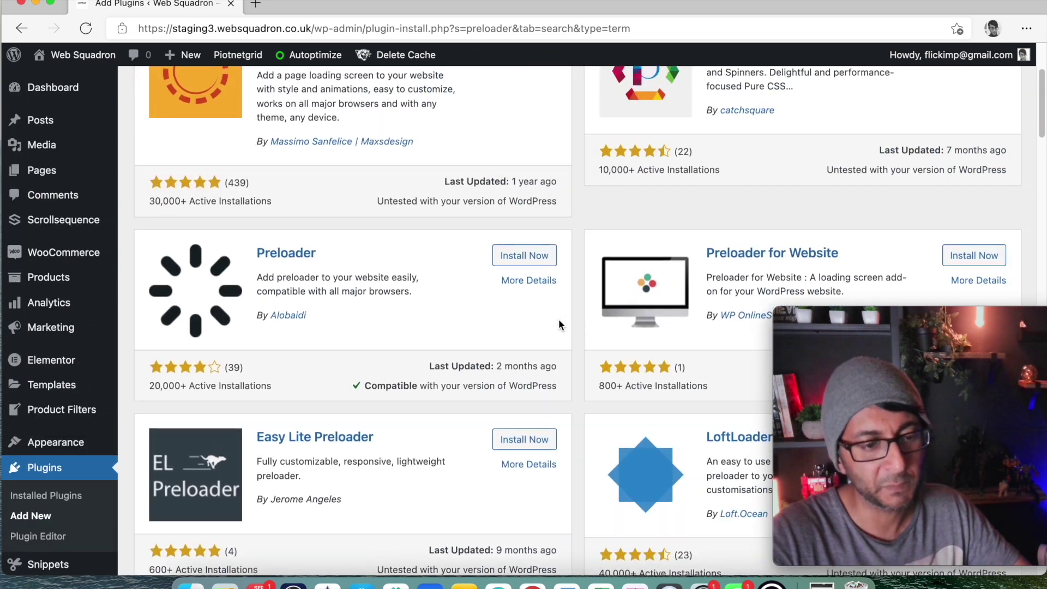
scroll(559, 324, "up", 2)
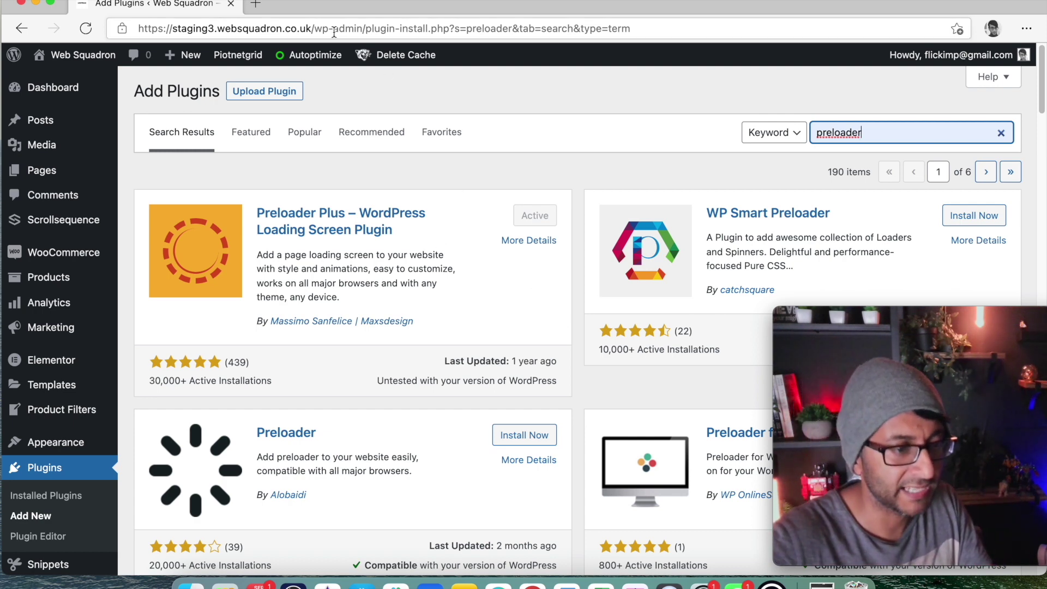
Step: Copy the site URL and bring up its PageSpeed mobile report, scoring 63
left_click_drag(315, 29, 140, 23)
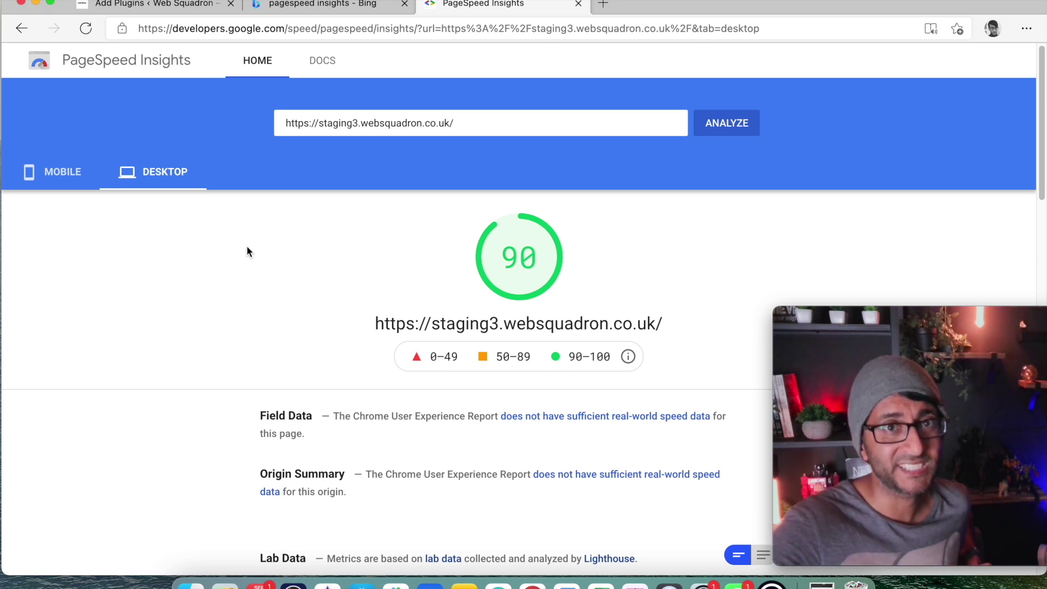
left_click(50, 174)
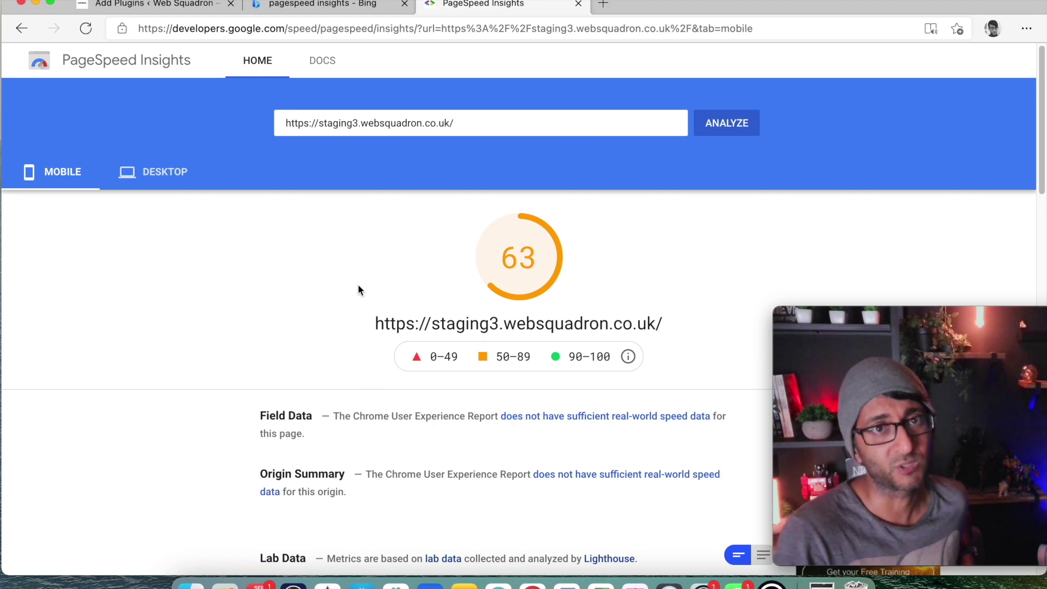
scroll(543, 343, "down", 10)
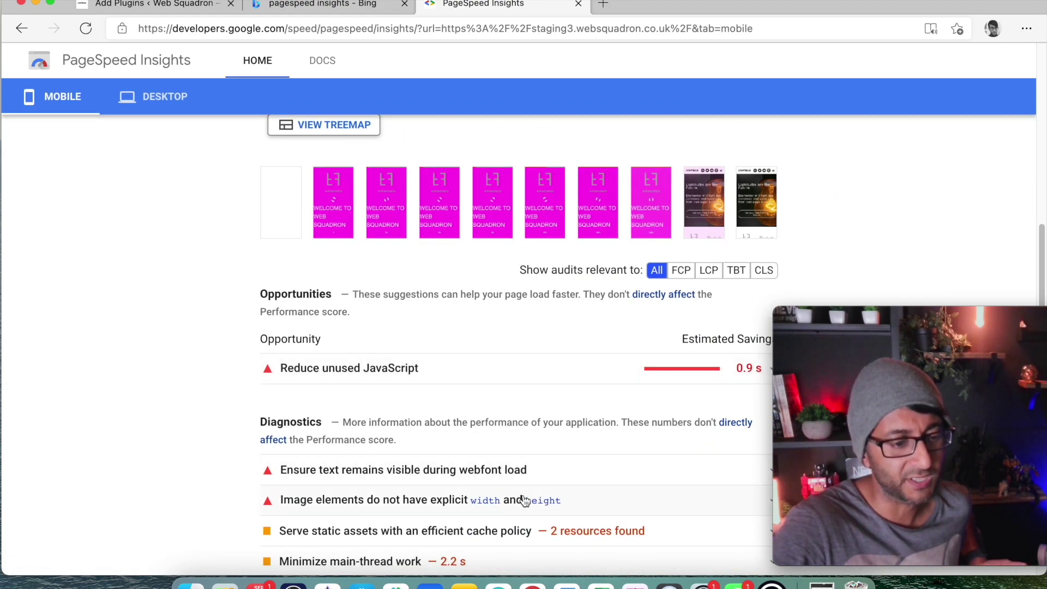
Step: Expand the image width and height diagnostic, then glance at the plugin tab and return
left_click(578, 502)
scroll(577, 501, "down", 3)
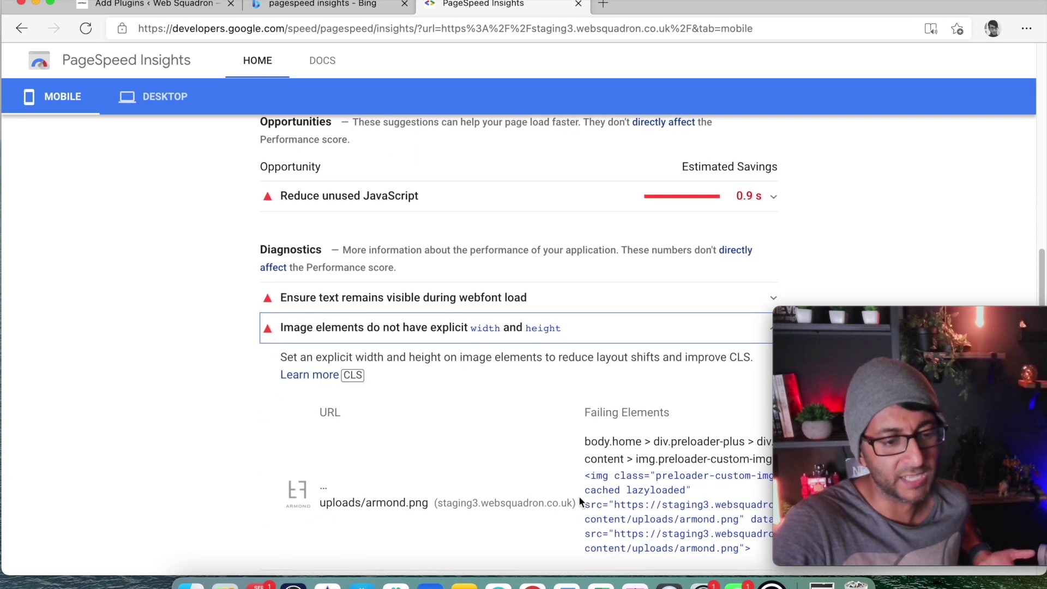
scroll(433, 449, "up", 14)
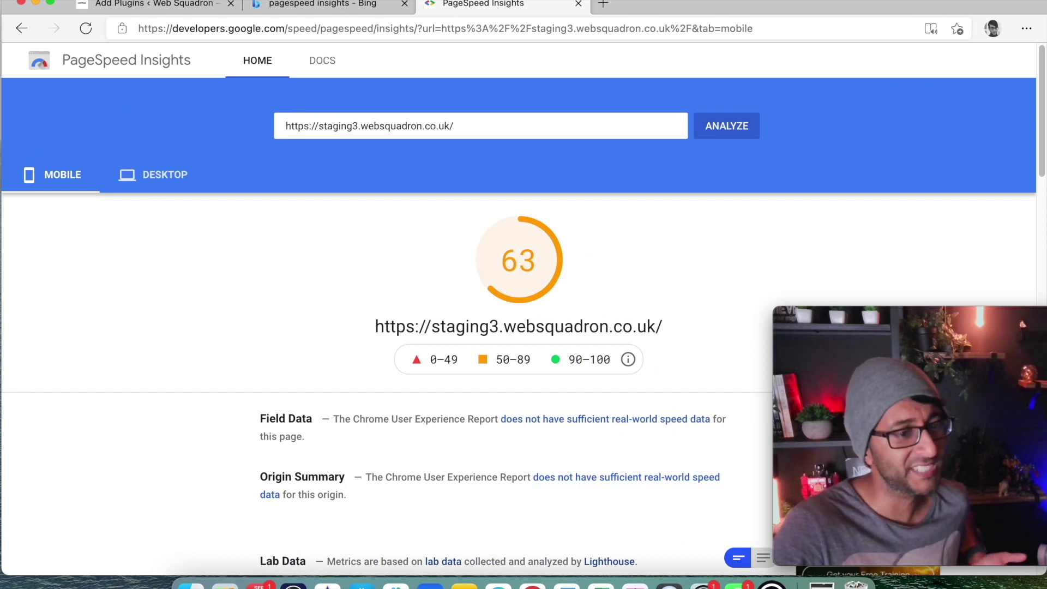
left_click(188, 6)
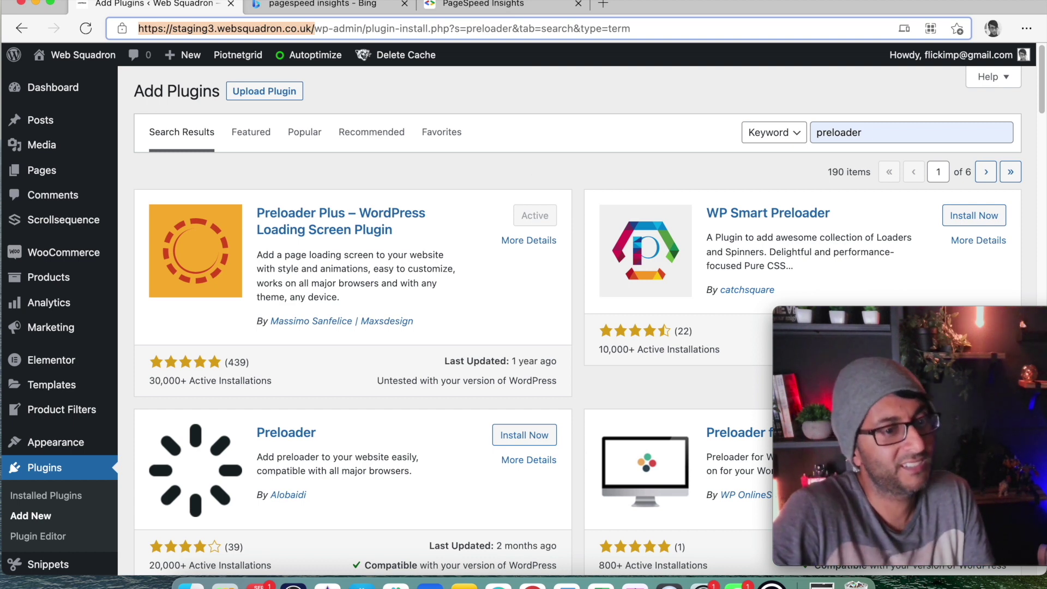
left_click(546, 3)
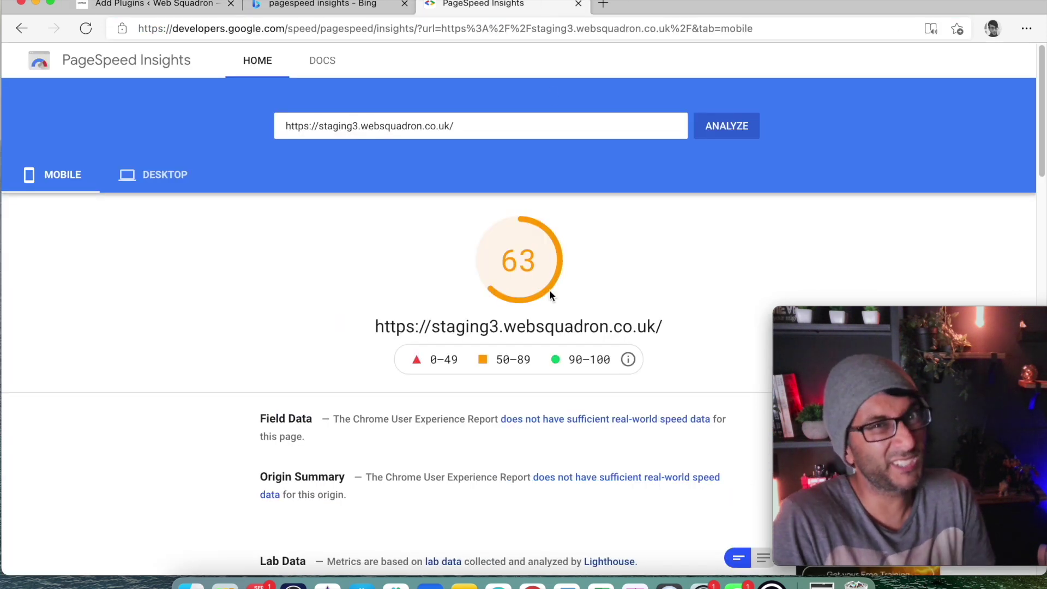